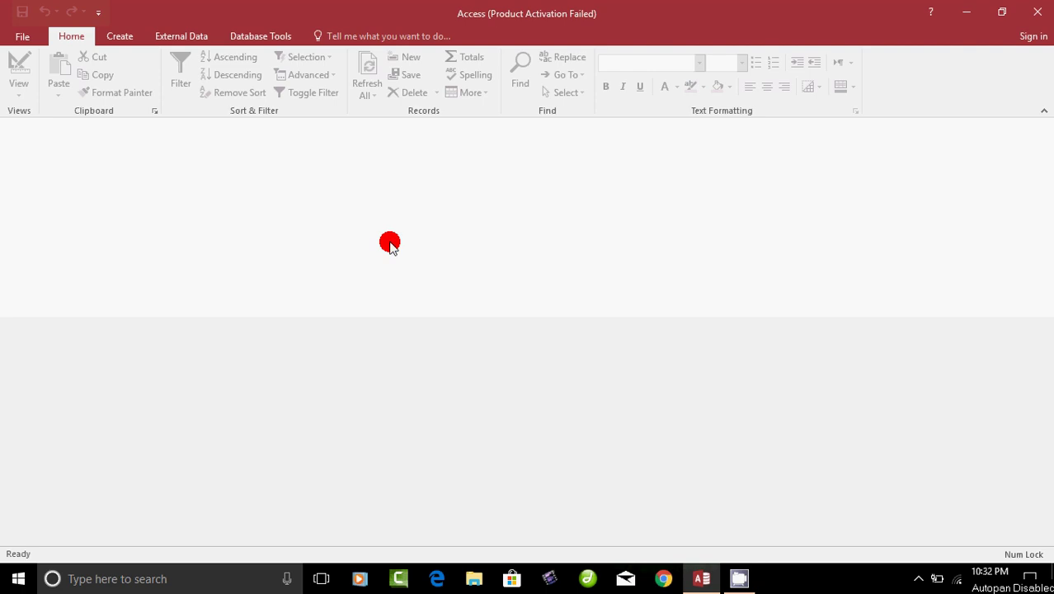
Create a new blank desktop database with the default file name.
click(18, 41)
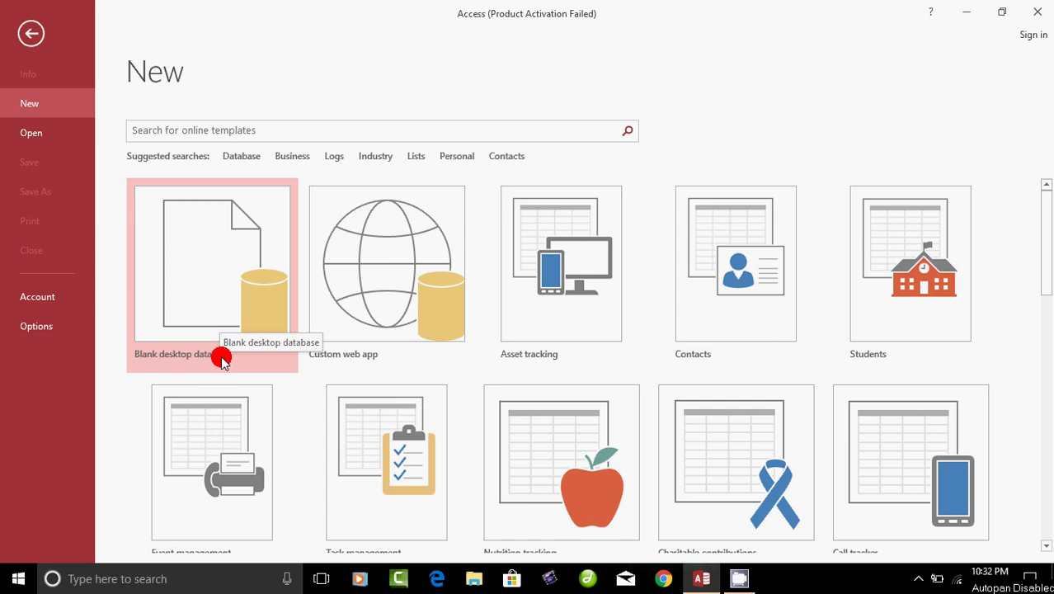
click(220, 299)
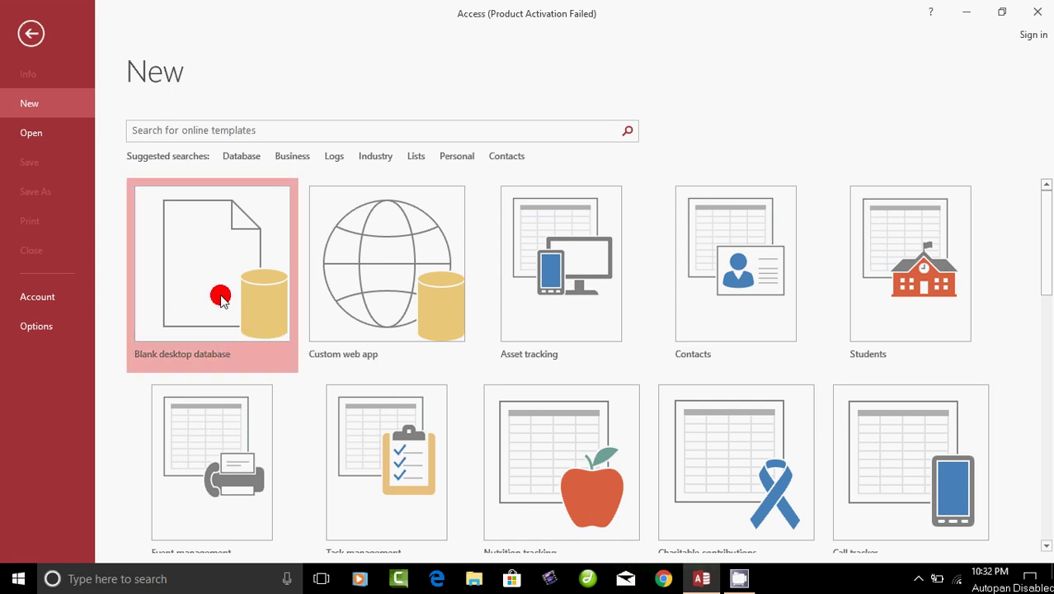
click(220, 298)
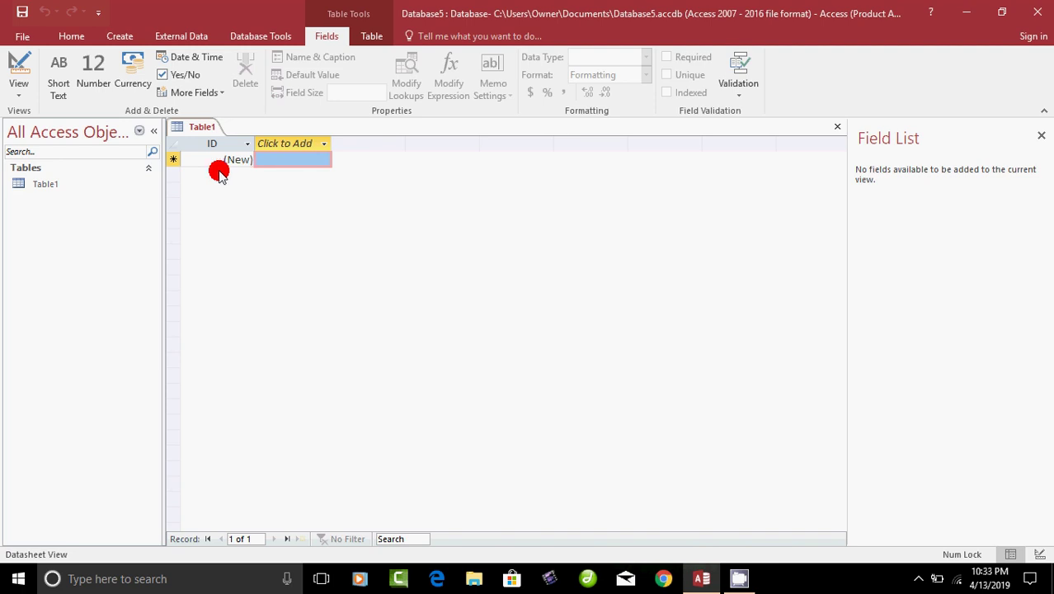
Switch the new table to Design View, saving it under the name stockin.
click(19, 94)
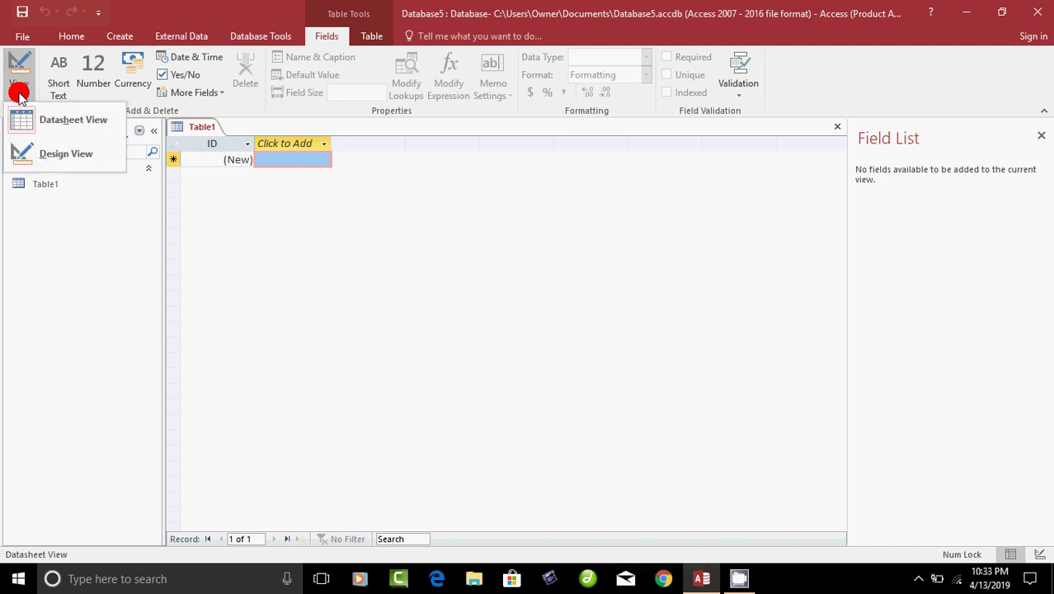
click(75, 161)
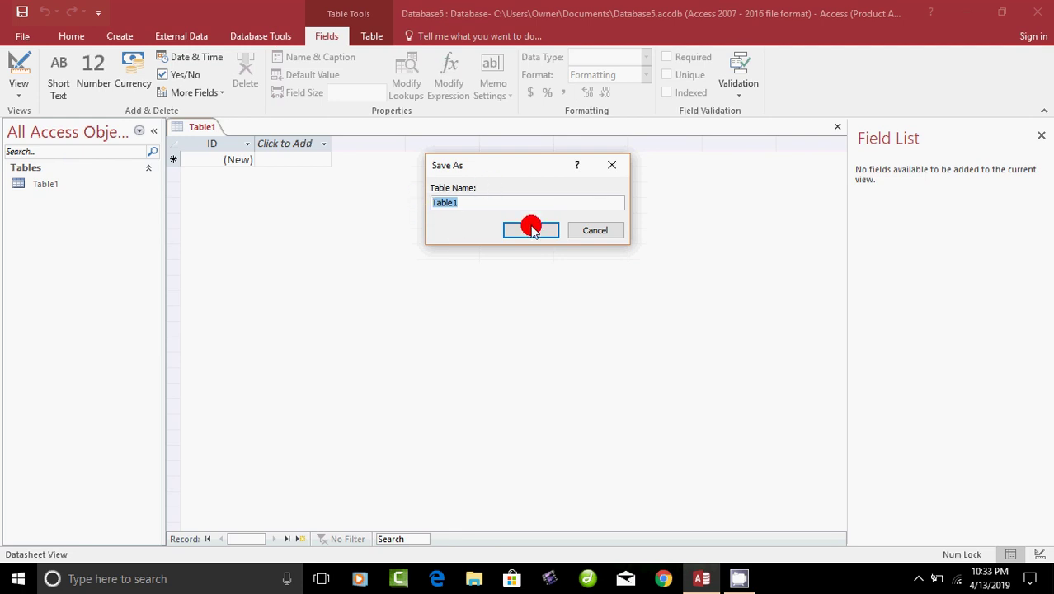
drag(443, 206, 469, 207)
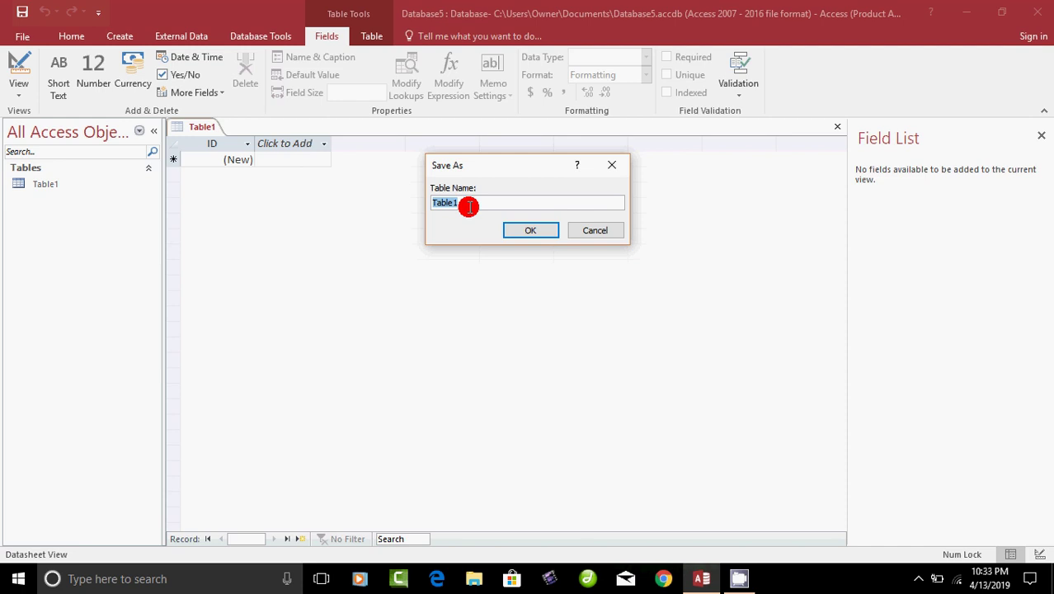
text(stp)
key(BackSpace)
text(ockin)
click(522, 230)
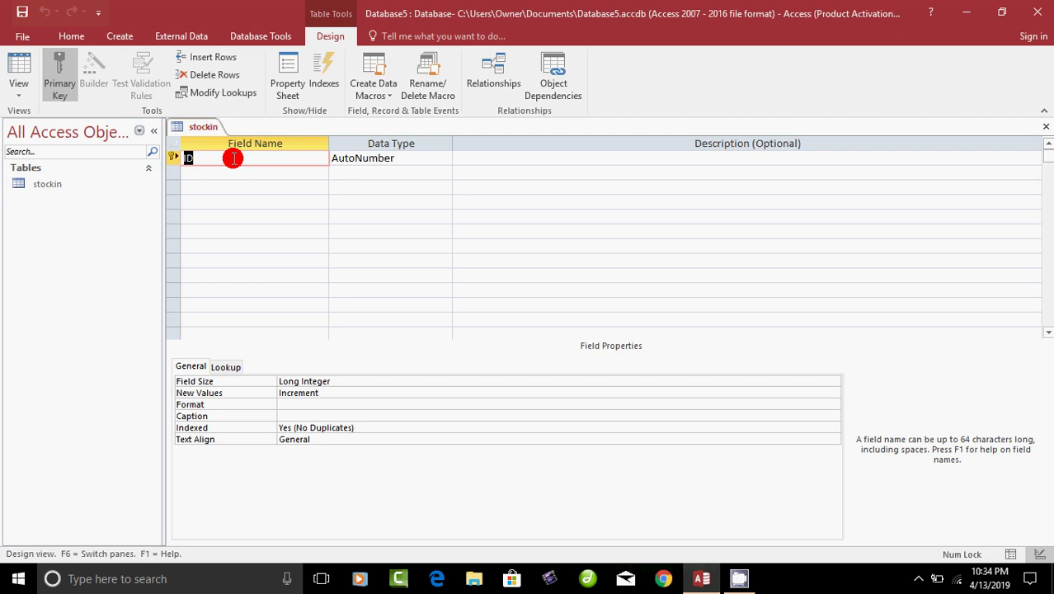
Below the ID field, add the fields Item code and Item Name, both with the Short Text data type.
key(Tab)
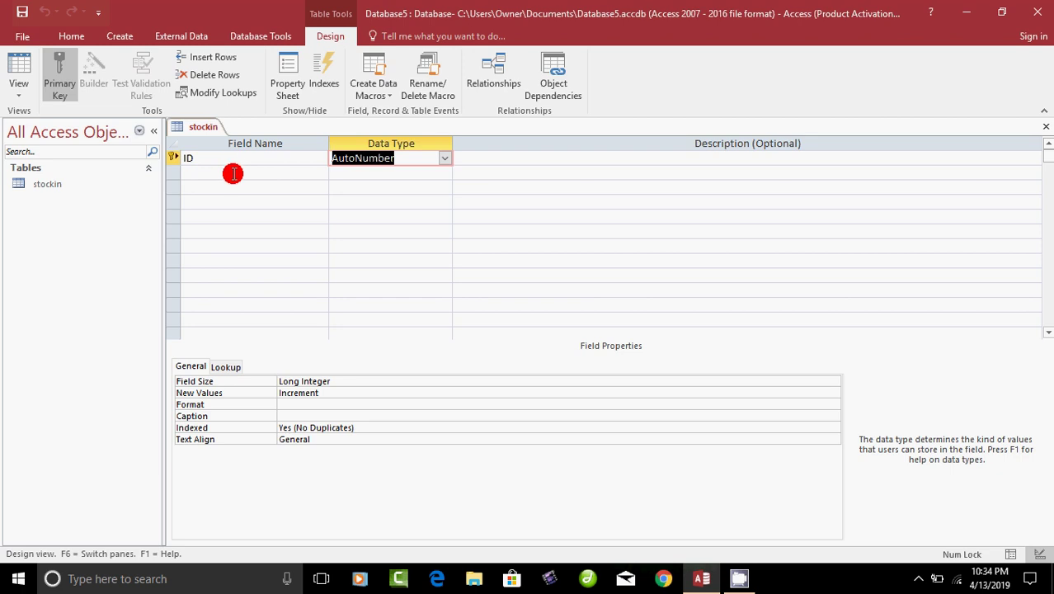
key(Tab)
key(Tab)
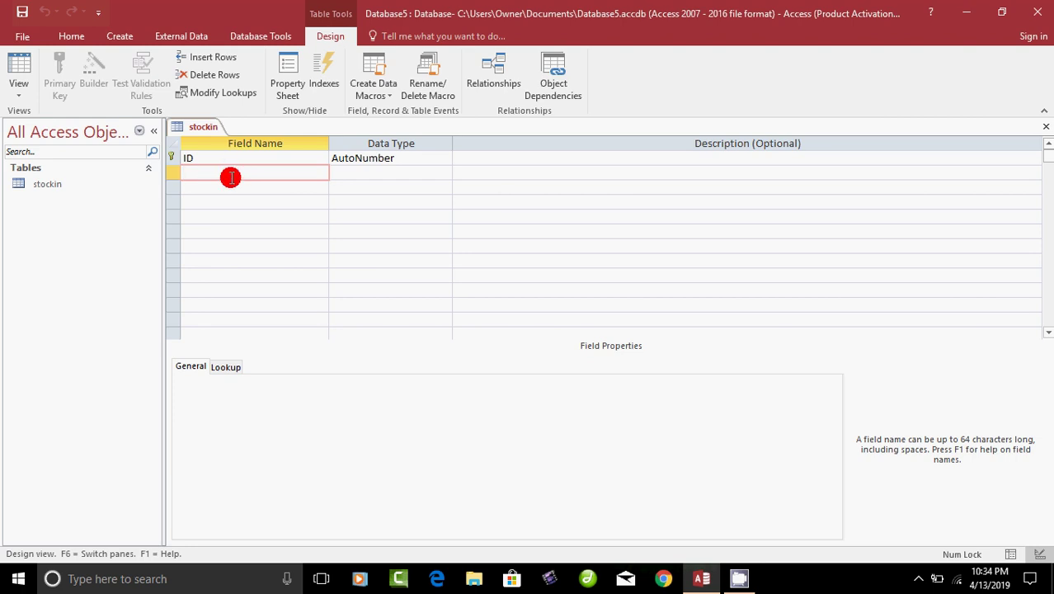
text(Item code)
key(Tab)
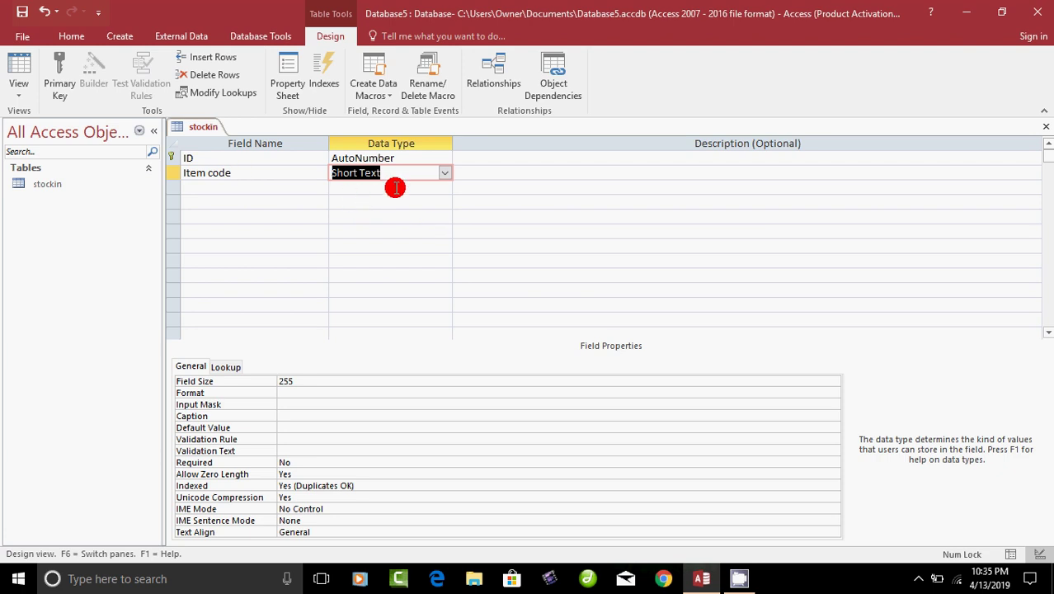
click(283, 188)
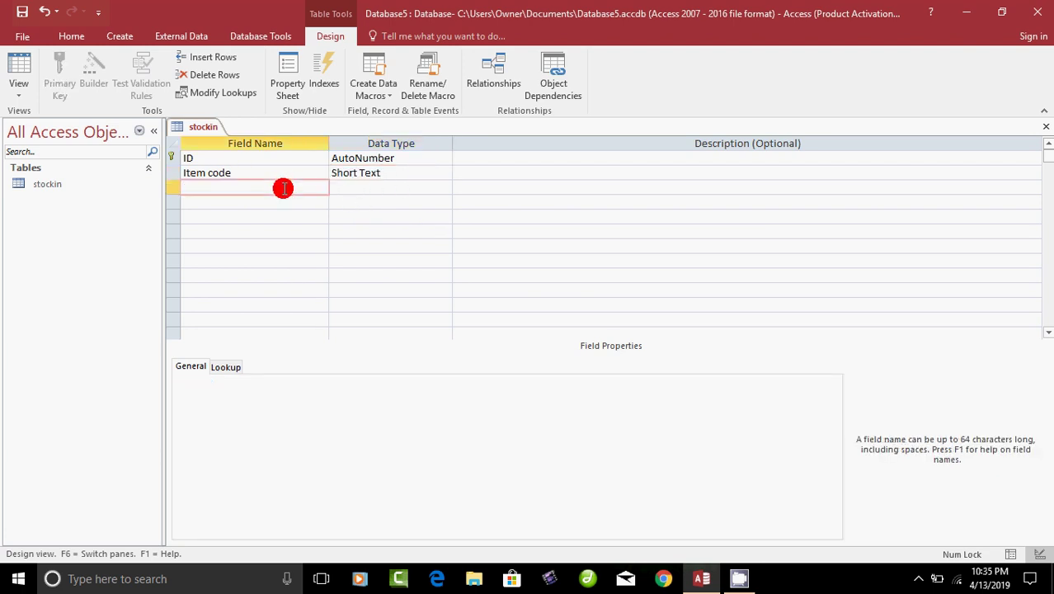
text(Item Name)
key(Tab)
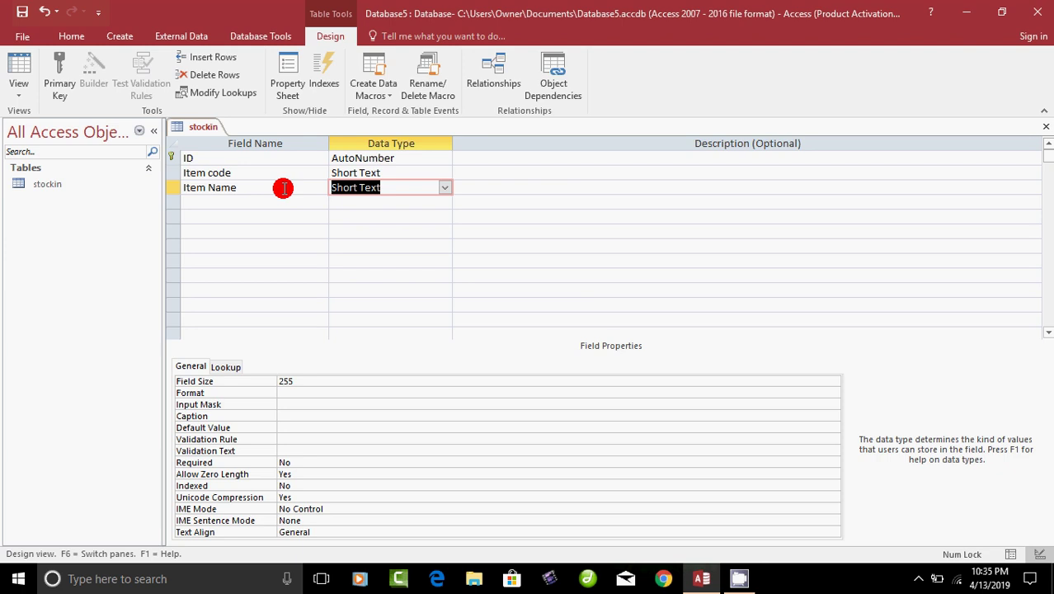
Add a Qty field below Item Name and set its data type to Number.
click(237, 204)
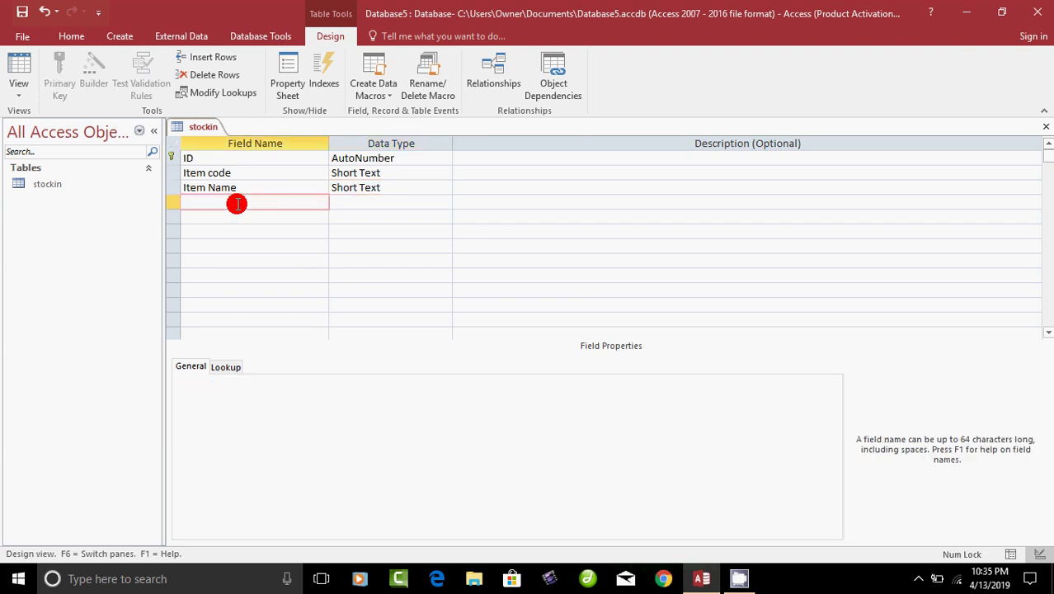
text(Qty)
key(Tab)
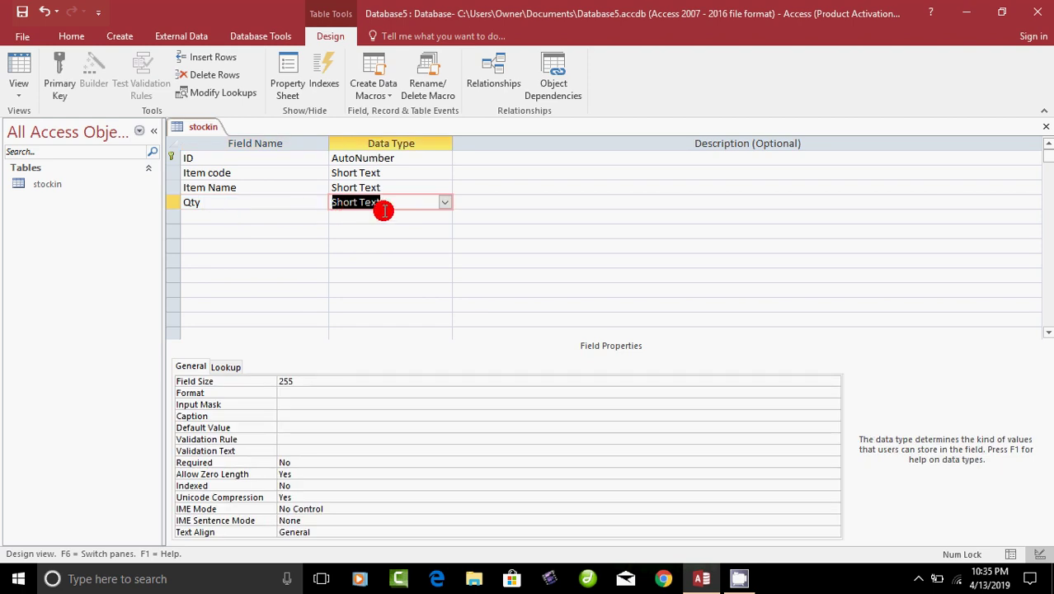
click(446, 204)
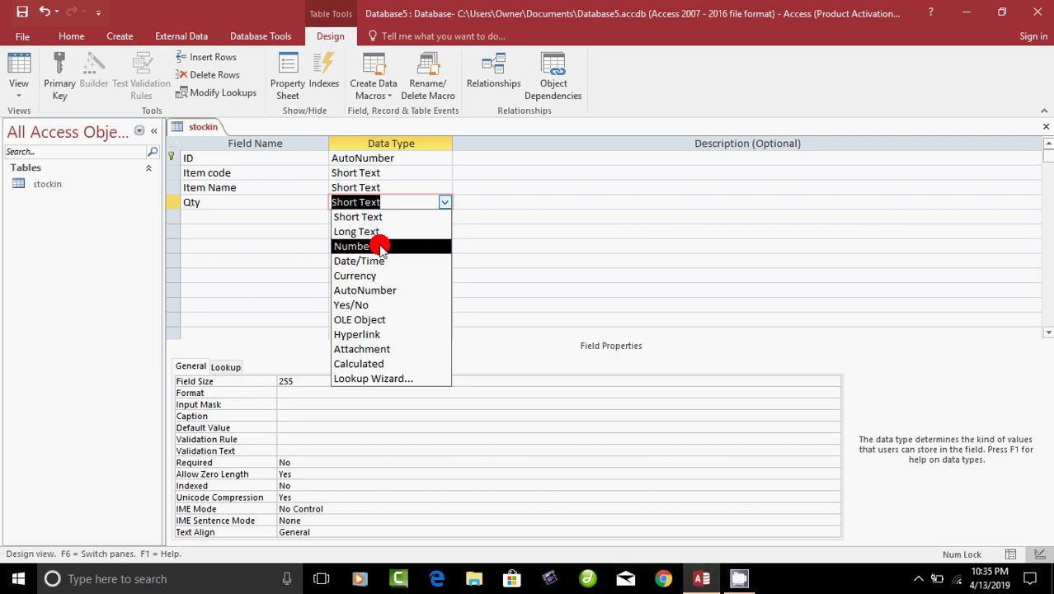
click(370, 249)
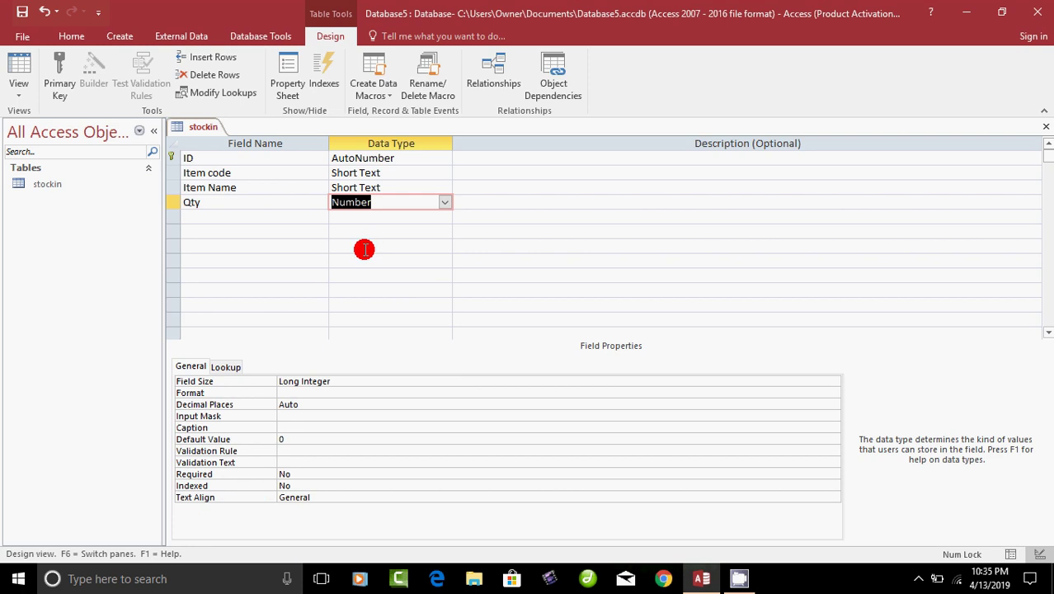
Add a Price field with the Number data type and set its field size to Decimal.
click(249, 219)
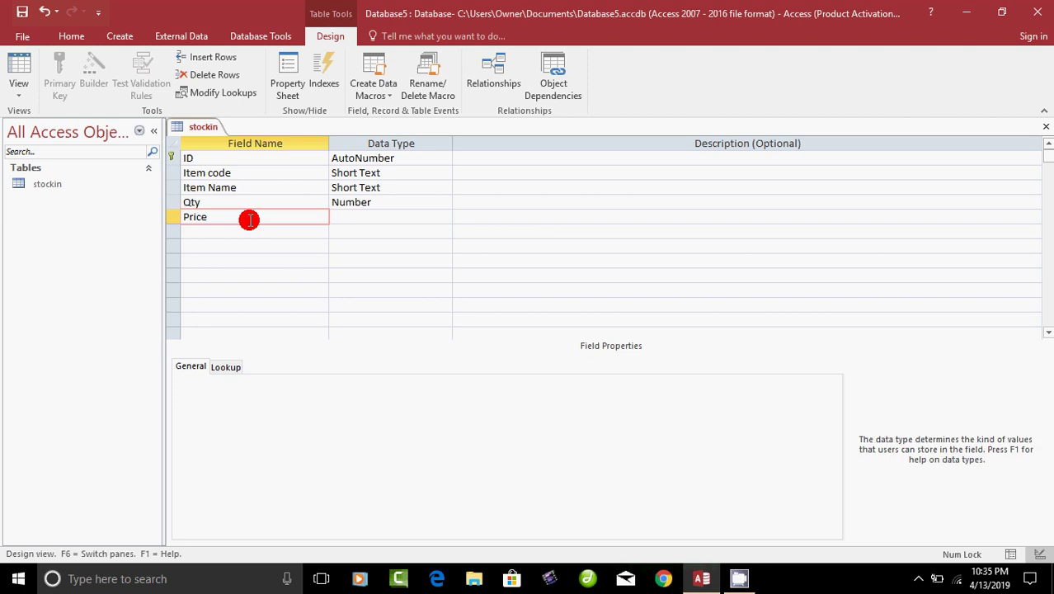
key(Tab)
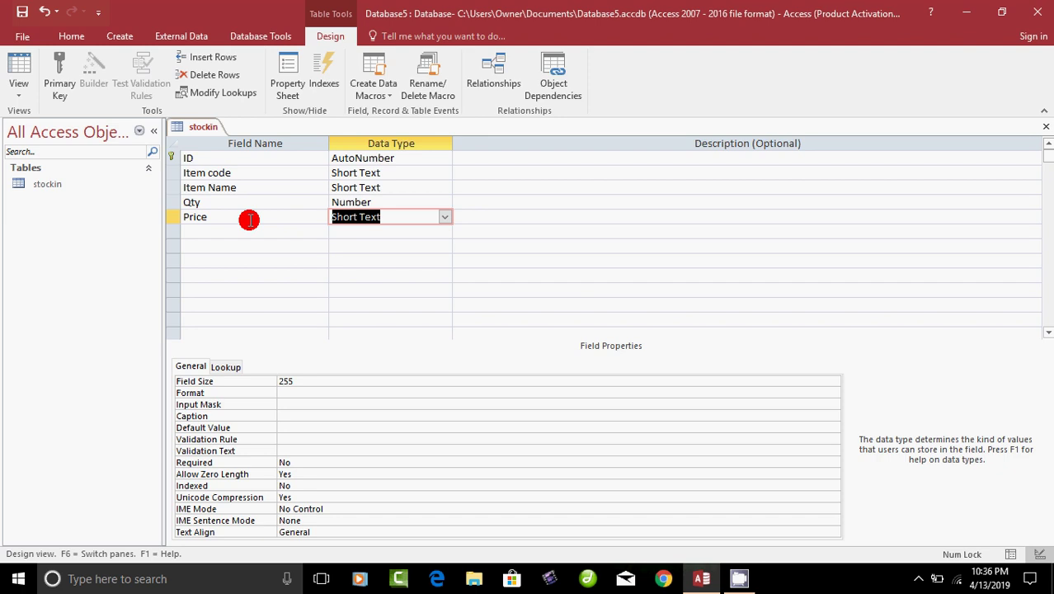
click(443, 216)
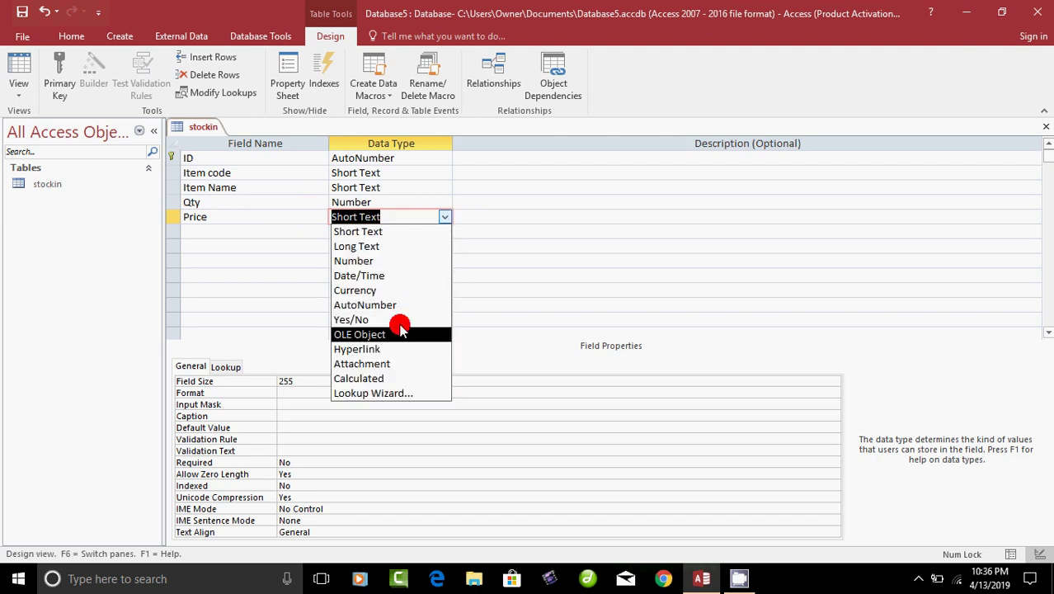
click(391, 263)
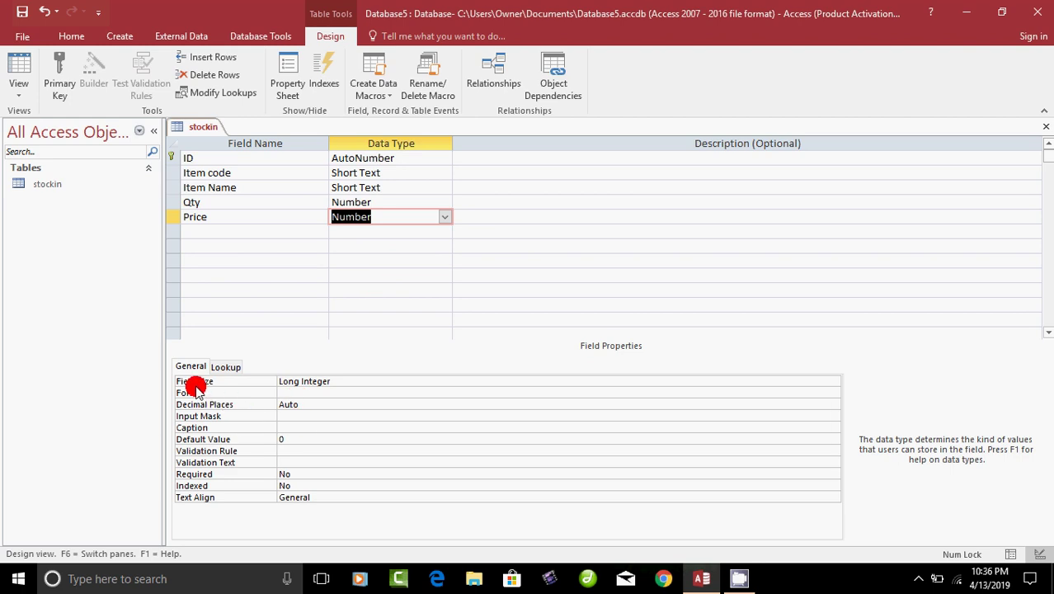
click(348, 379)
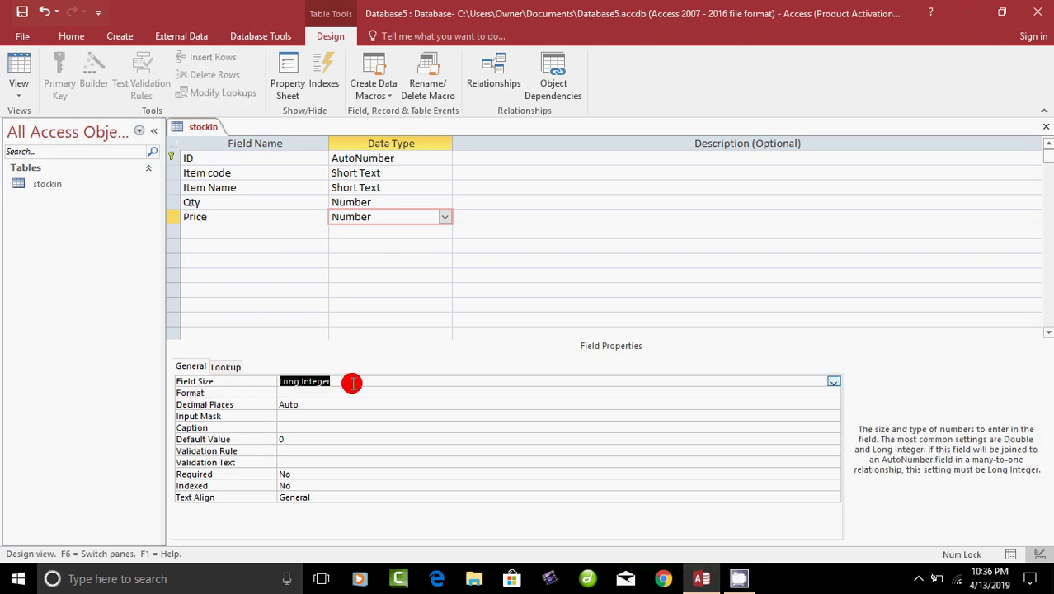
double_click(347, 380)
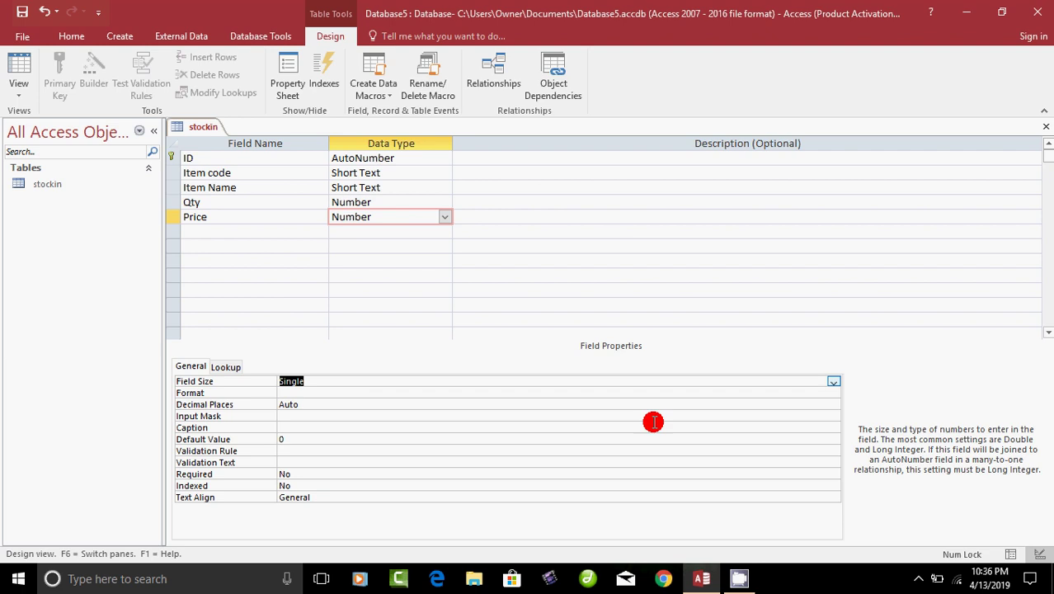
click(835, 382)
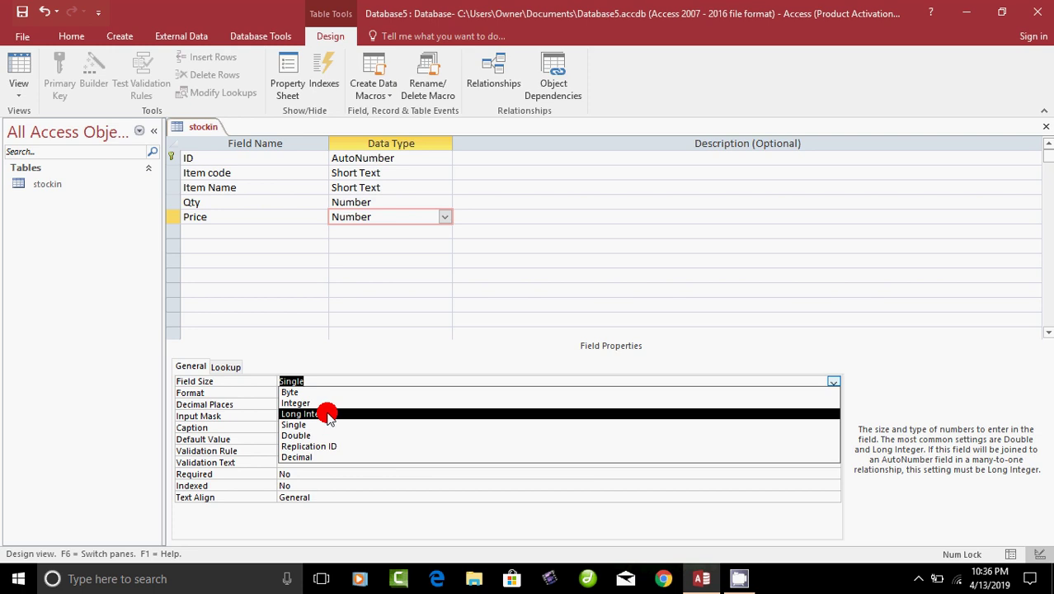
click(311, 463)
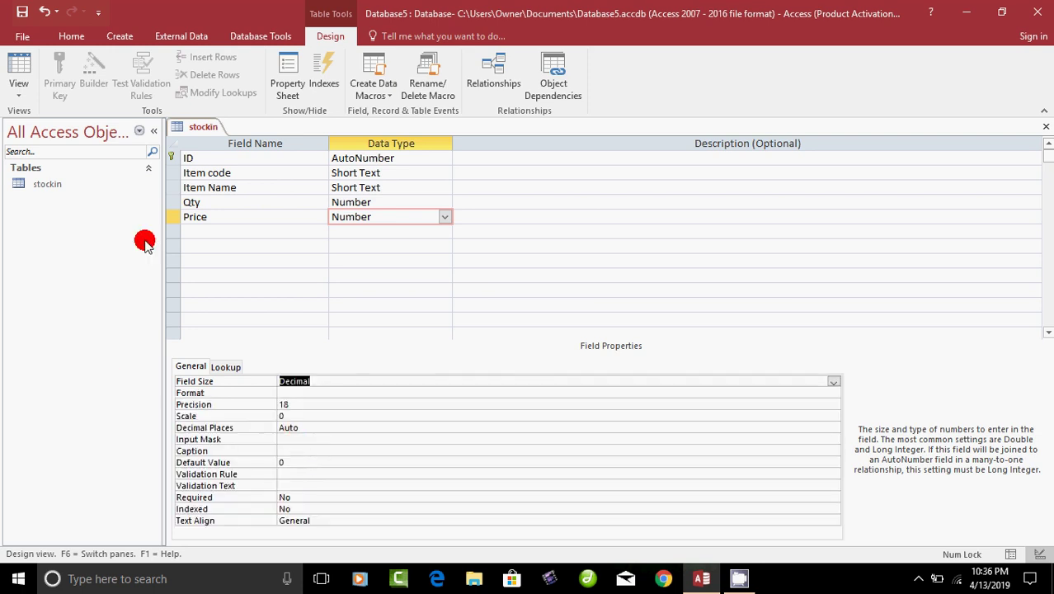
Add an Amount field with the Number data type and set its field size to Decimal.
click(202, 233)
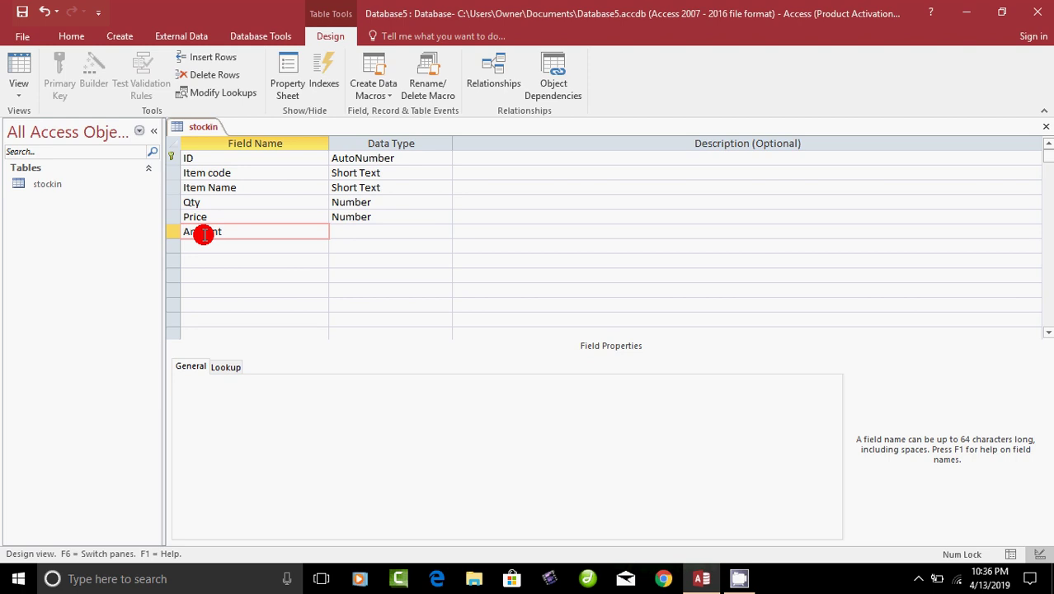
key(Tab)
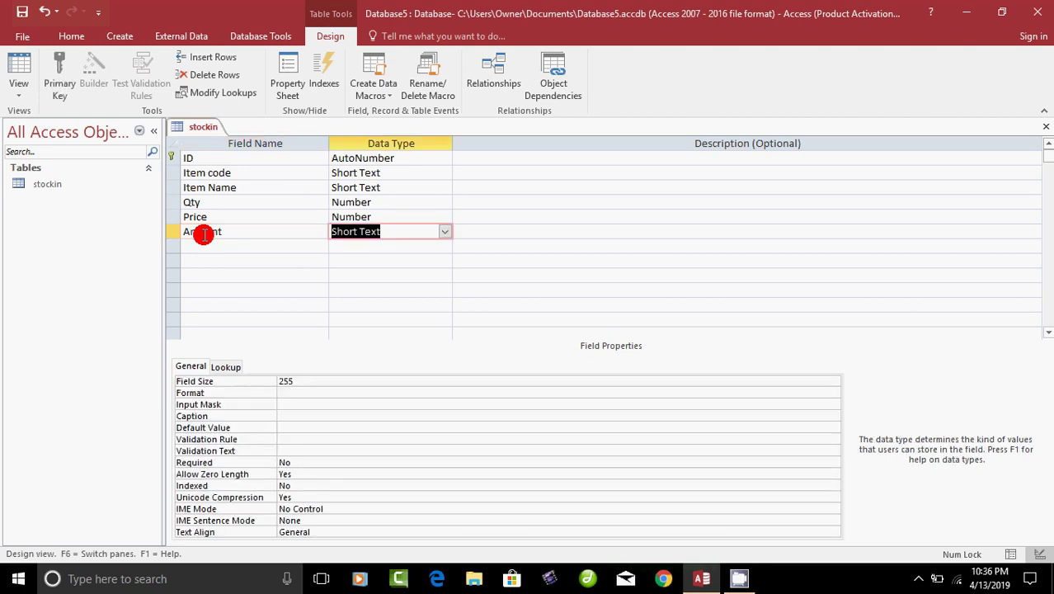
click(445, 231)
click(403, 278)
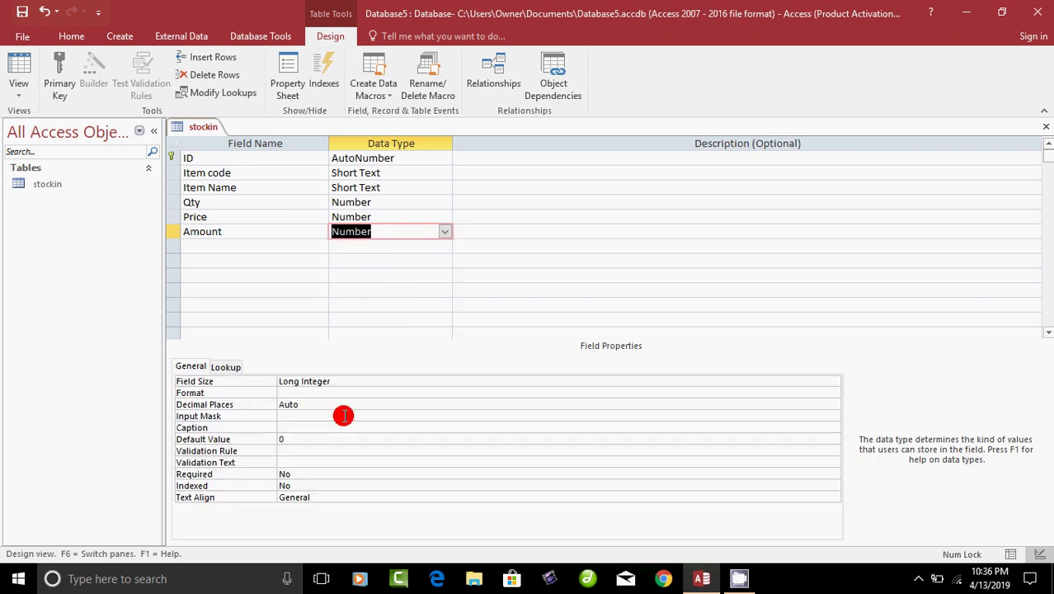
click(385, 380)
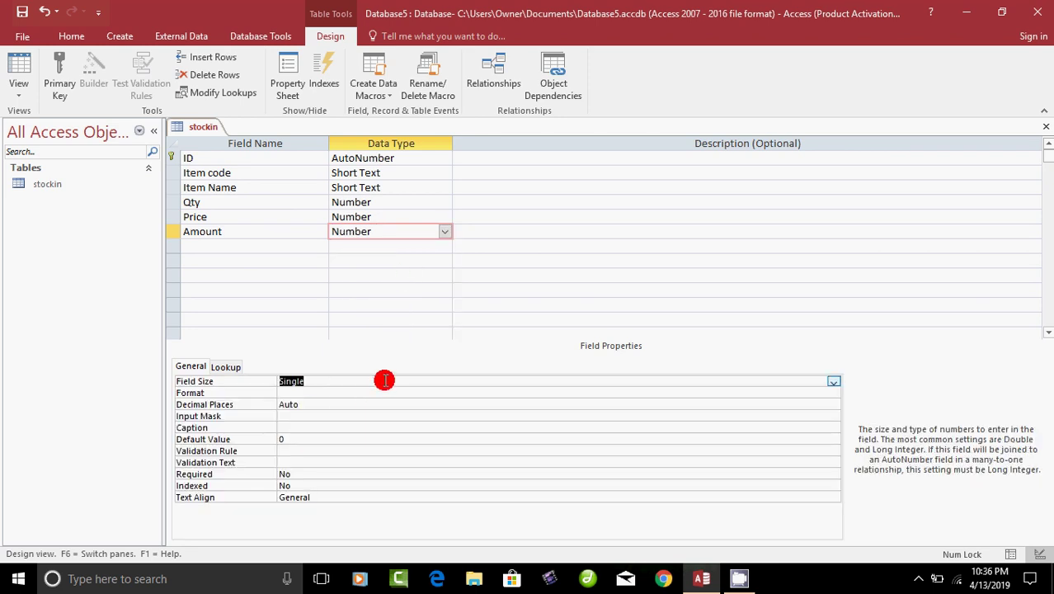
double_click(384, 380)
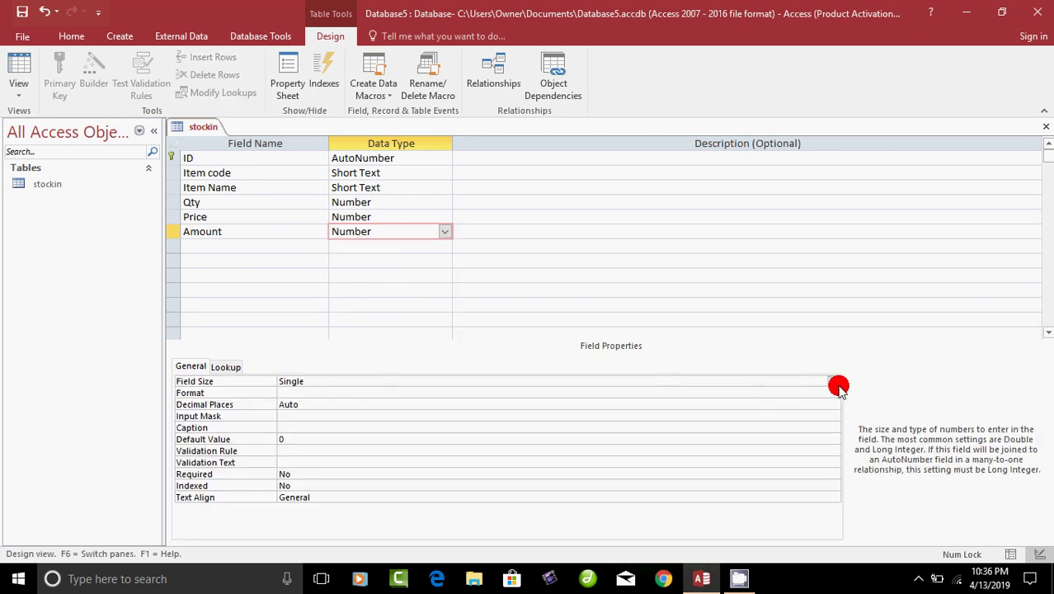
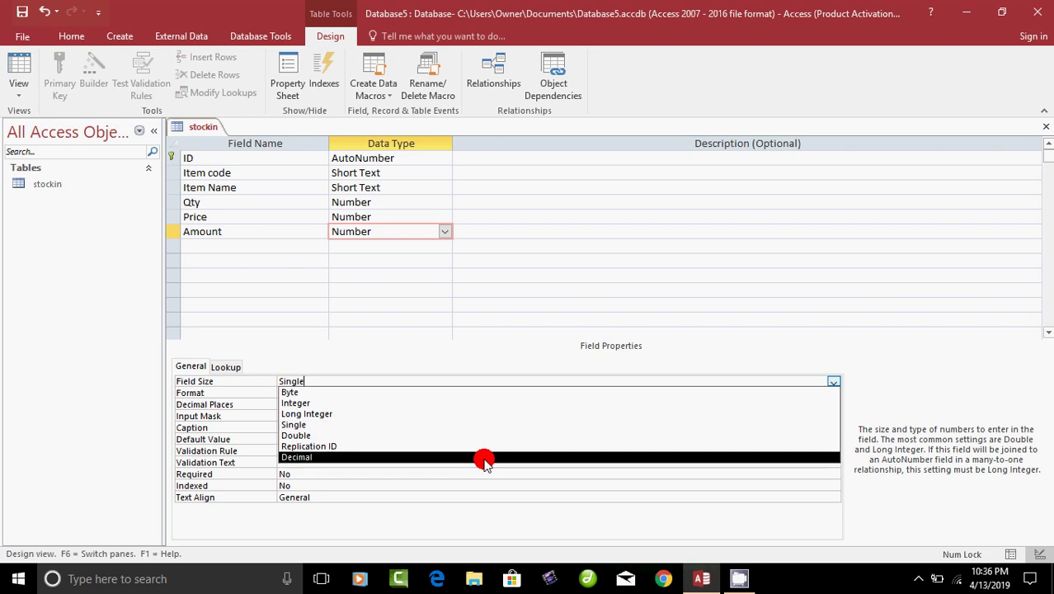
click(472, 457)
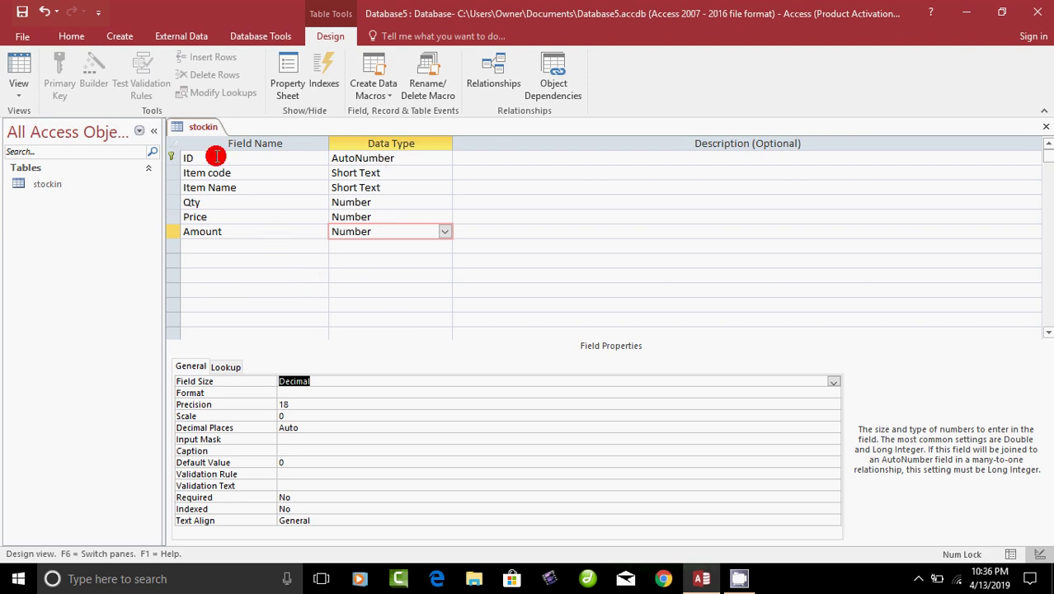
Review the table's fields one by one, from ID through Amount, with their properties.
click(215, 163)
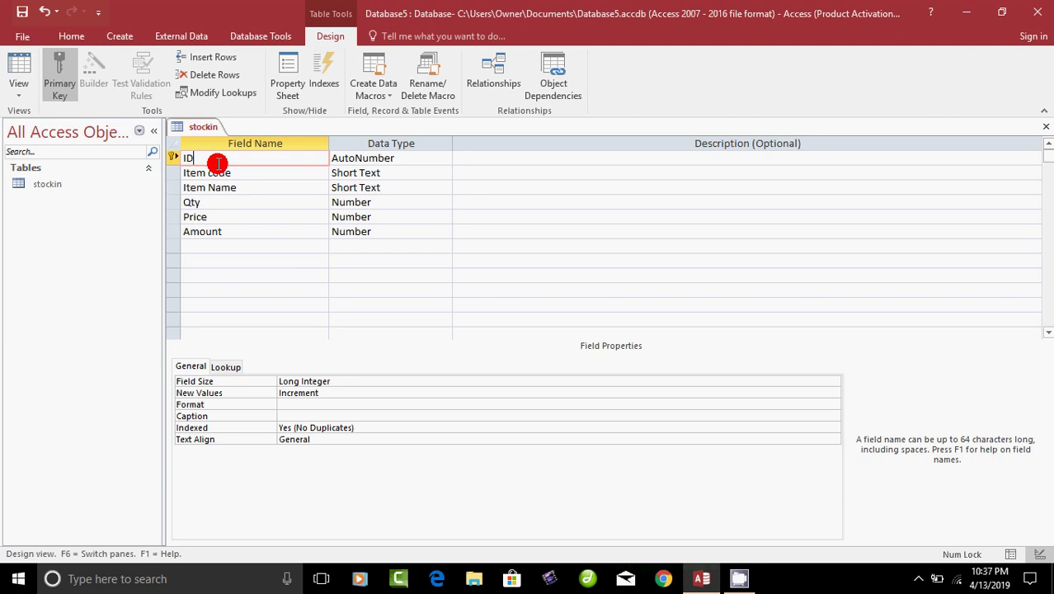
click(234, 173)
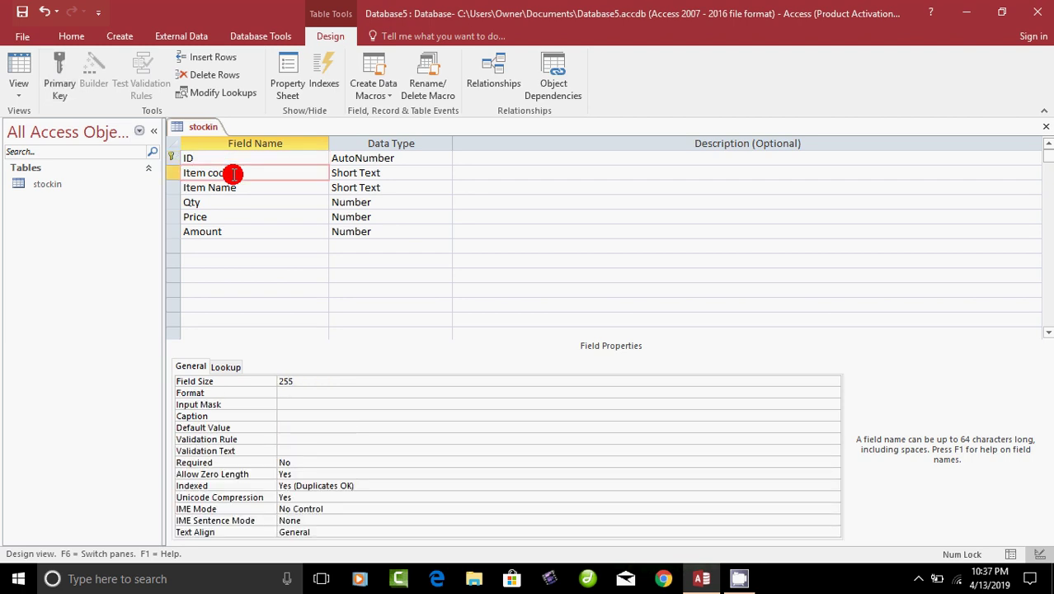
click(235, 189)
click(228, 206)
click(223, 219)
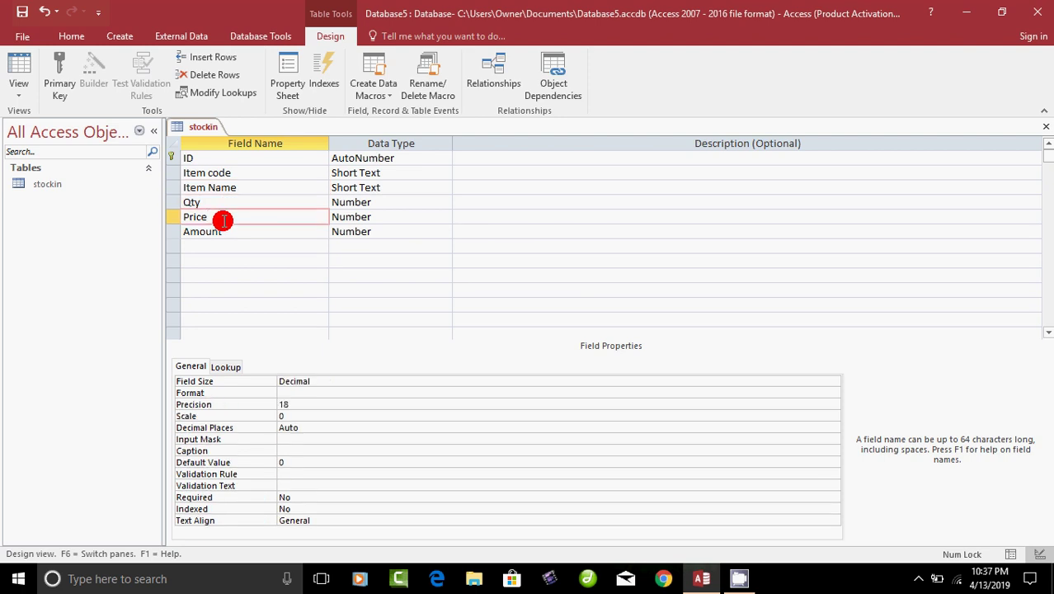
click(226, 235)
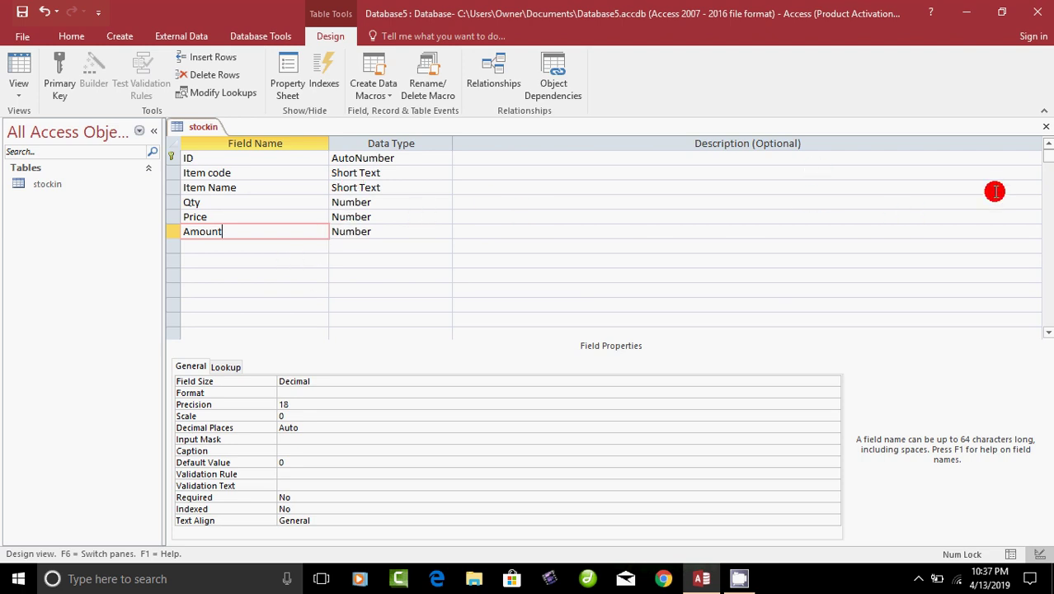
Close the stockin table with its design changes saved and reopen it in Datasheet view.
click(1046, 128)
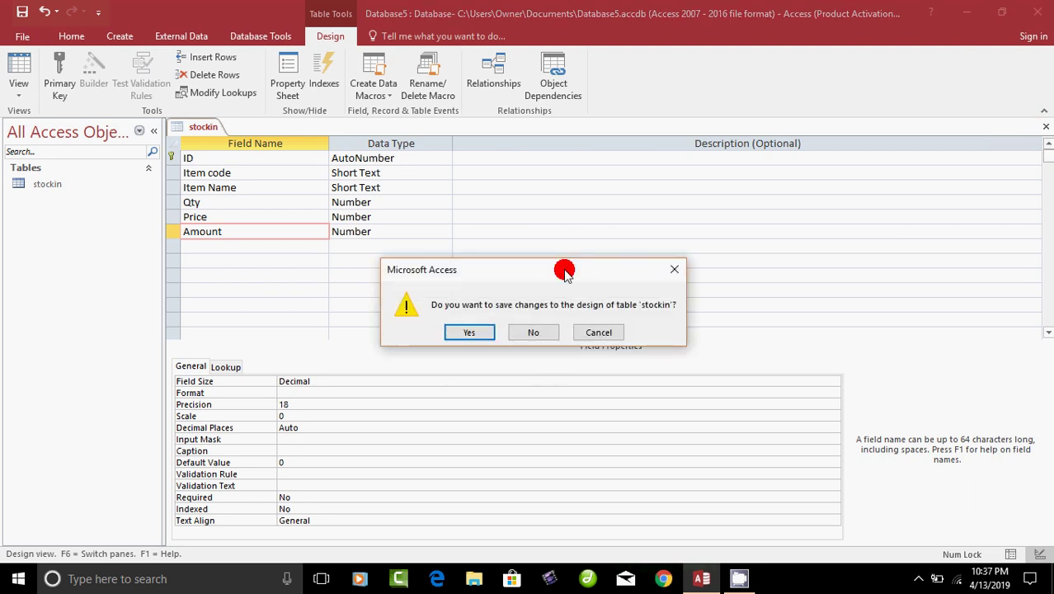
click(467, 333)
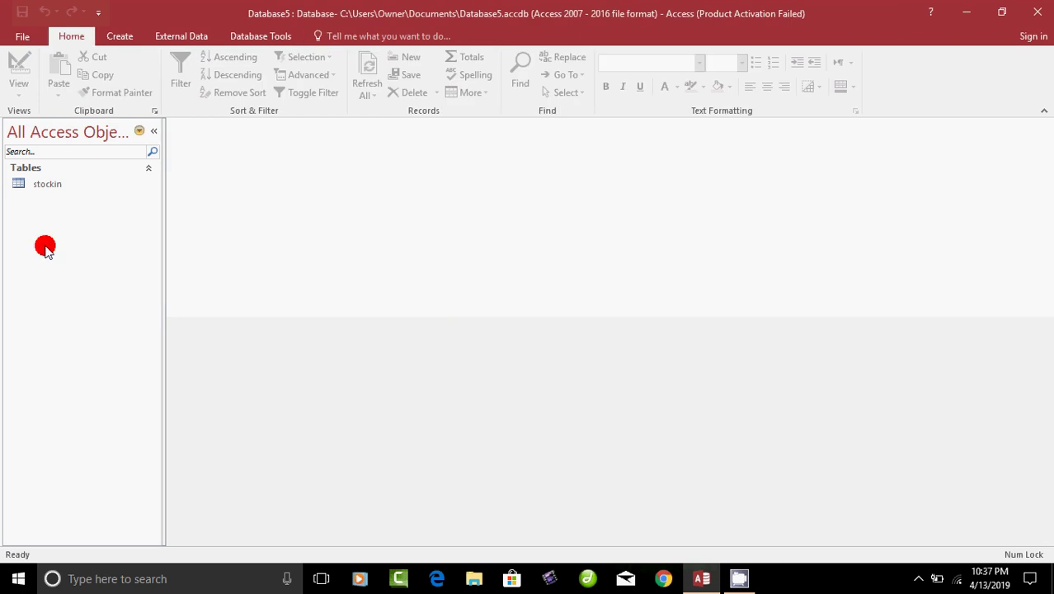
double_click(47, 184)
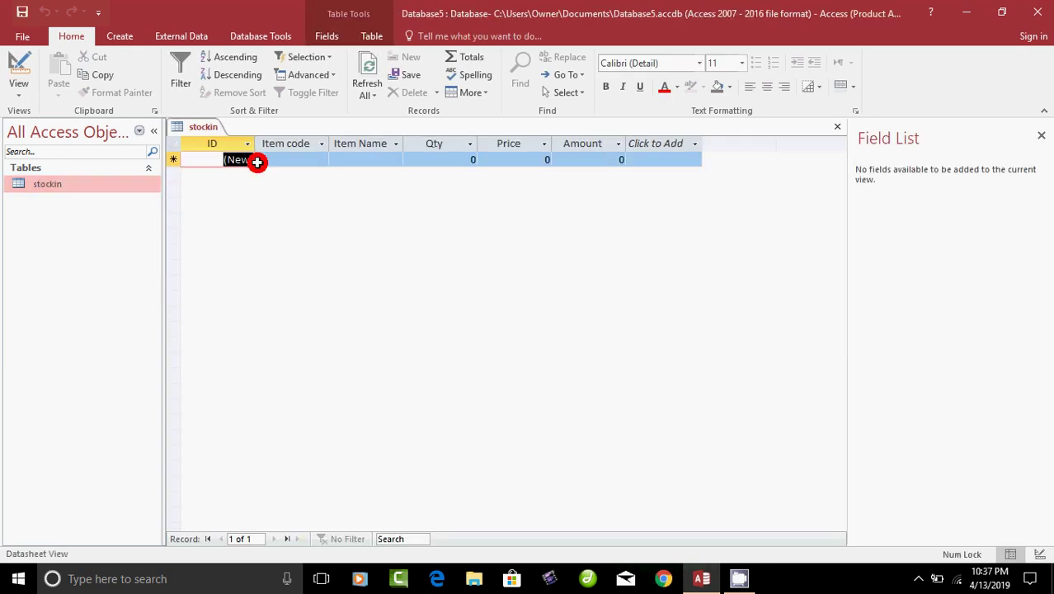
Review the stockin datasheet's columns from ID and Item code through Amount in the new record row.
click(304, 160)
click(372, 160)
click(438, 160)
click(509, 161)
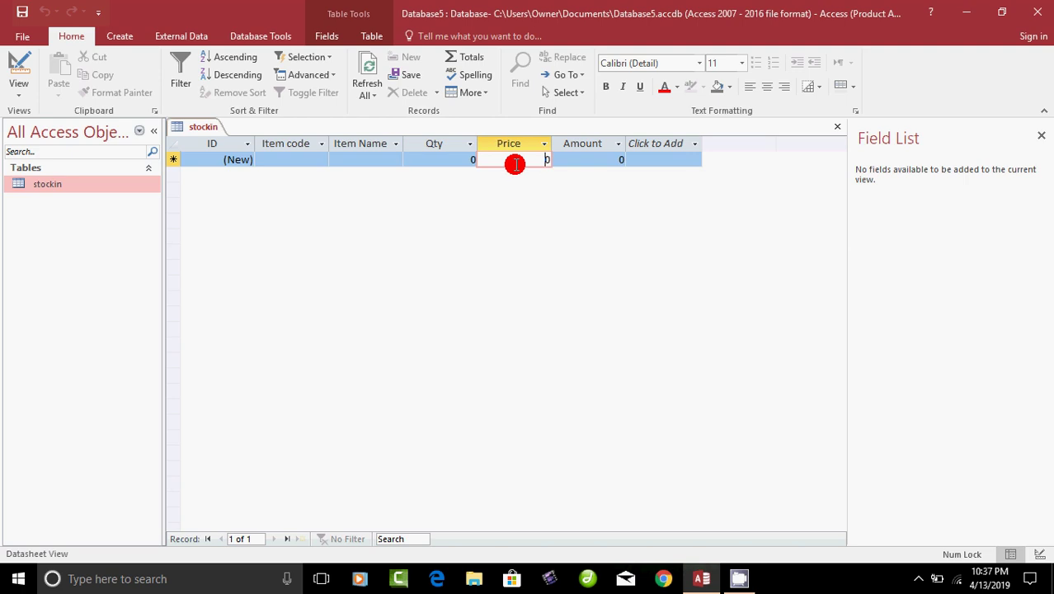
click(591, 160)
click(656, 160)
click(287, 159)
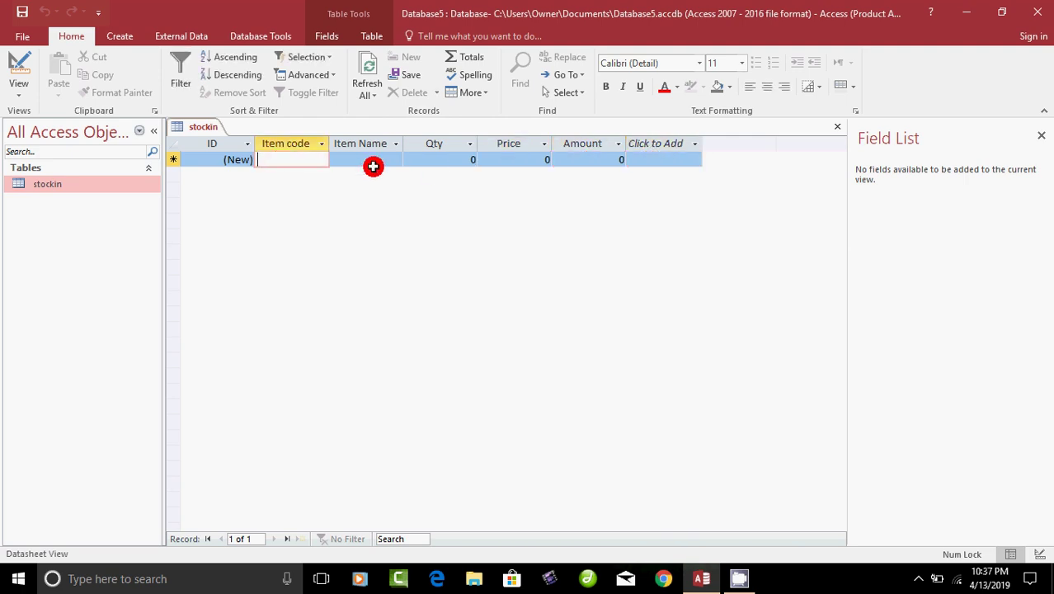
click(384, 160)
click(444, 161)
click(508, 160)
click(579, 160)
click(662, 160)
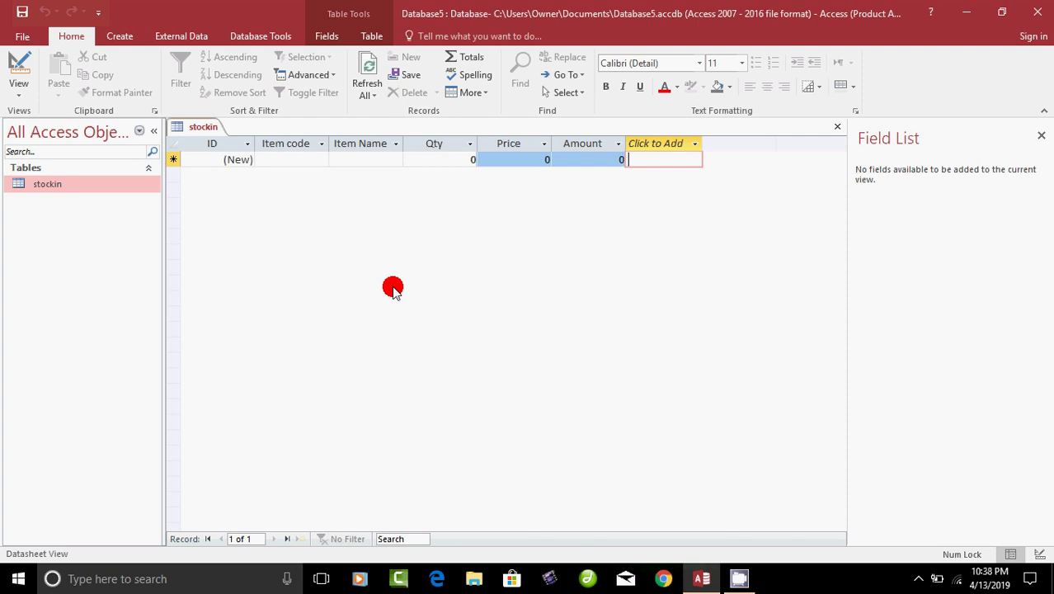
click(304, 159)
click(389, 157)
click(431, 159)
click(490, 165)
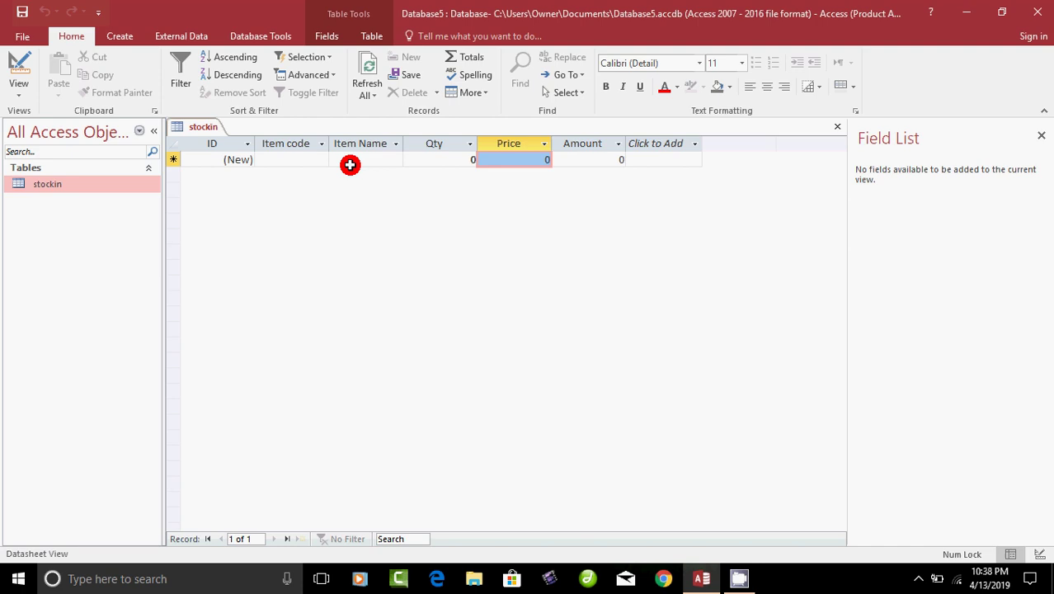
click(265, 161)
click(226, 160)
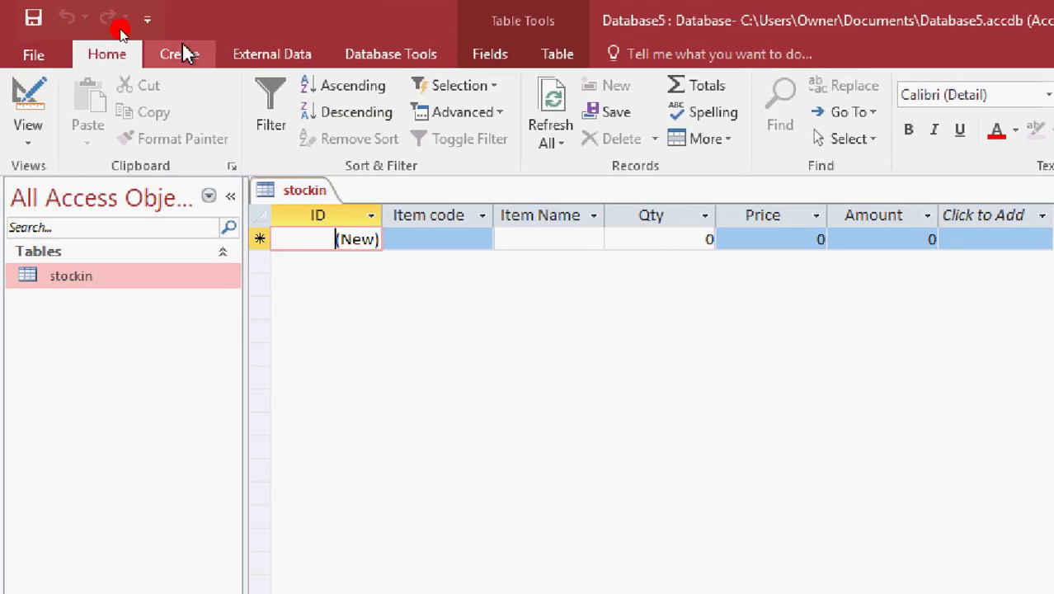
Create a new blank form in Design view and show the form's properties.
click(176, 55)
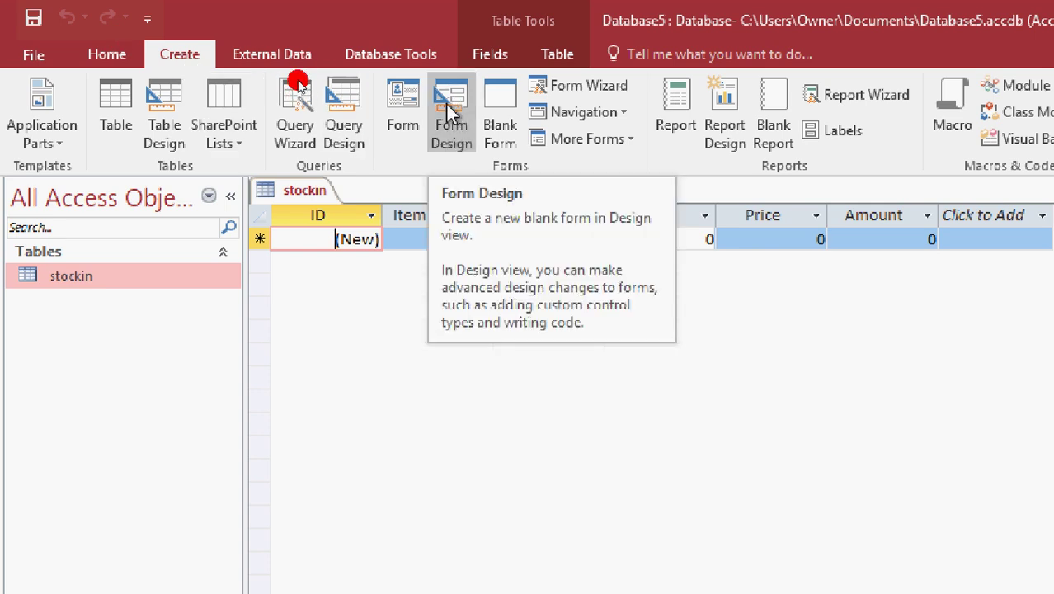
click(453, 133)
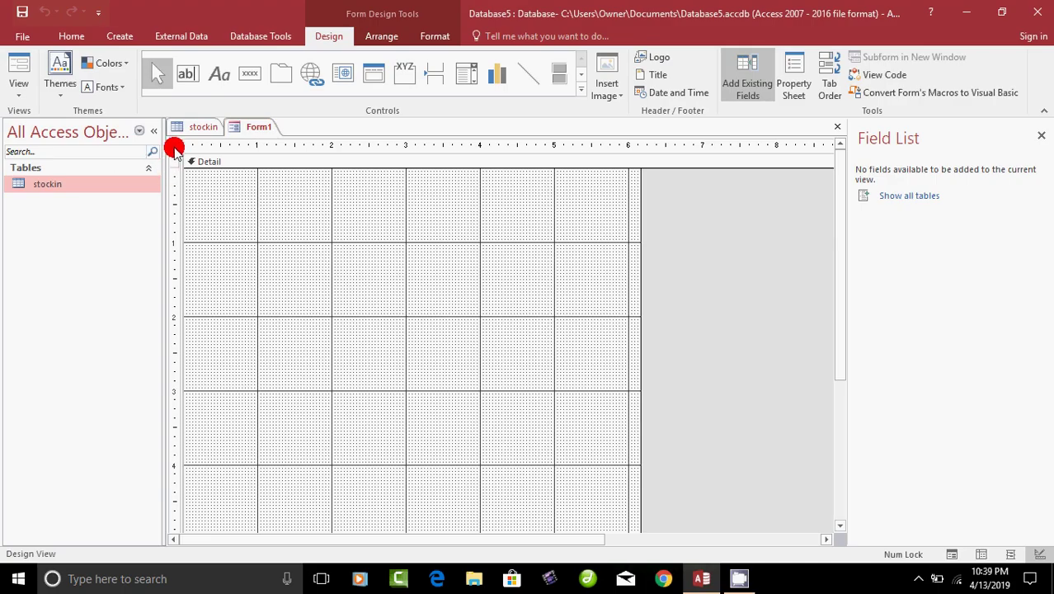
double_click(175, 146)
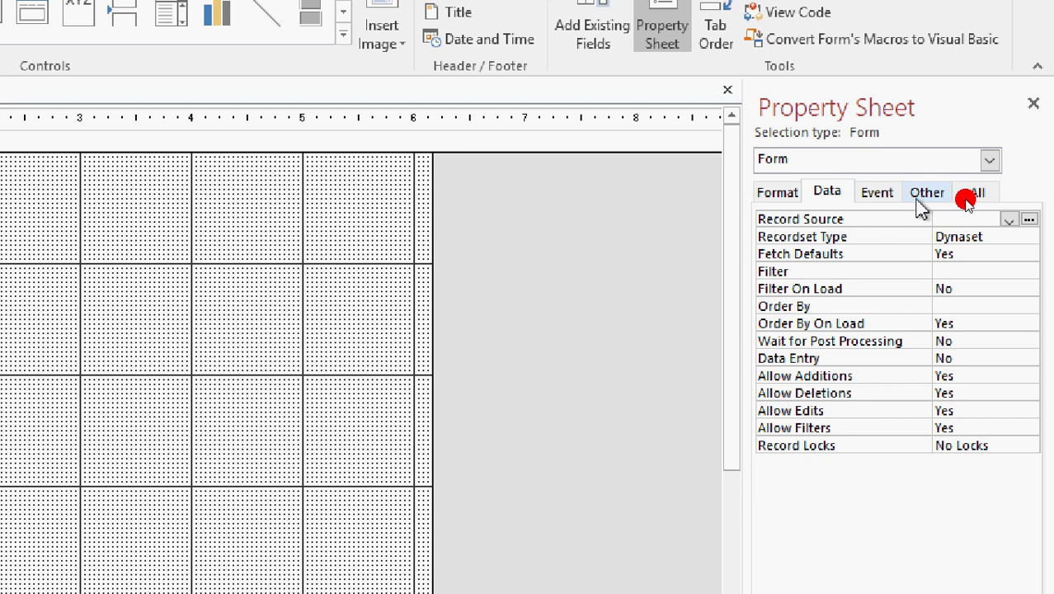
Set the form's Record Selectors and Navigation Buttons properties to No.
click(785, 196)
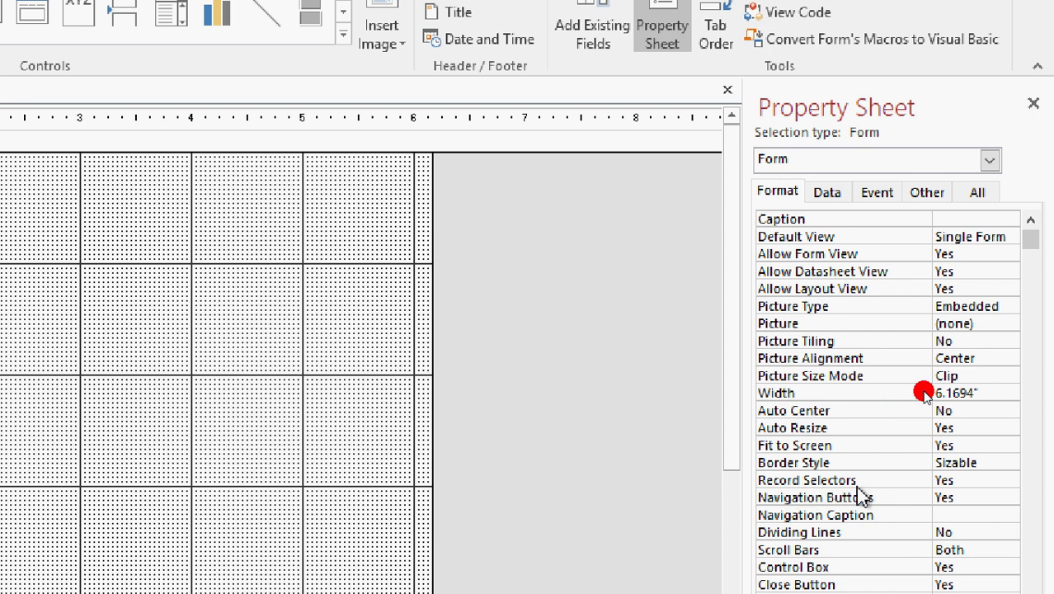
click(974, 485)
click(1010, 480)
click(960, 514)
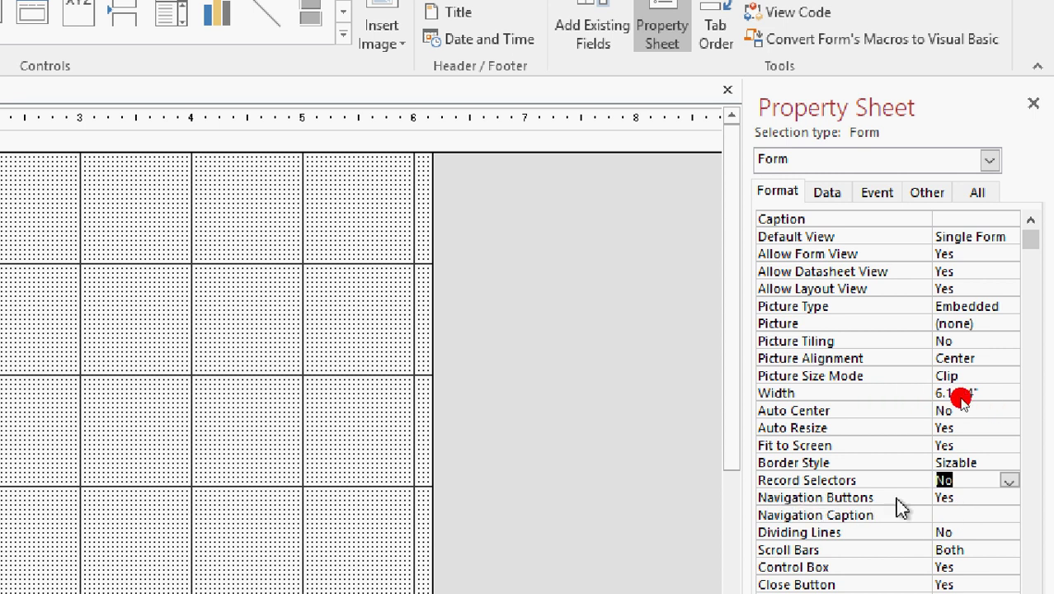
double_click(995, 498)
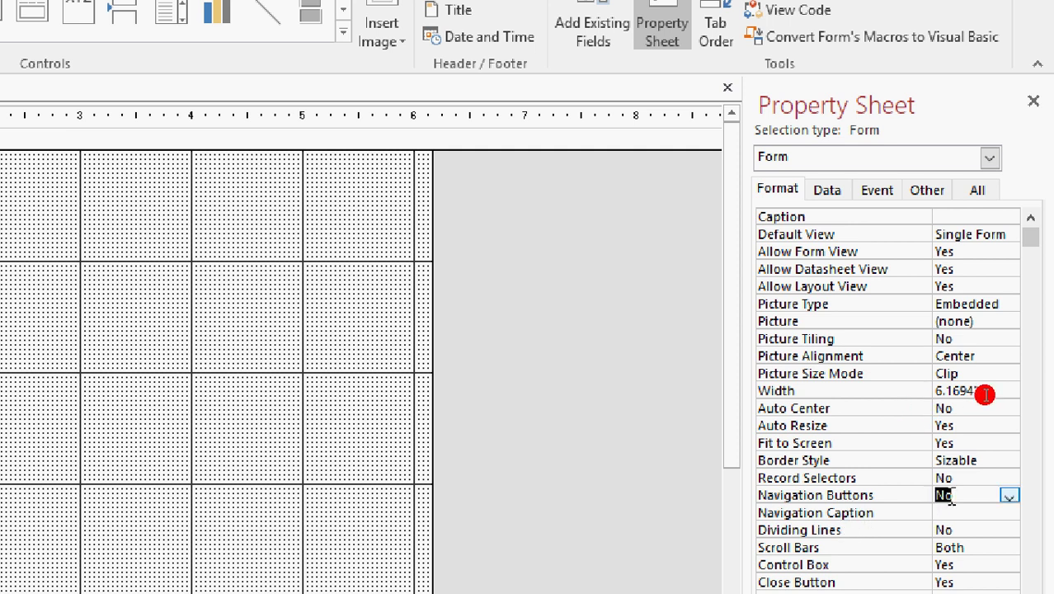
Set the form's Data Entry property to Yes and its Record Source to the stockin table.
click(824, 190)
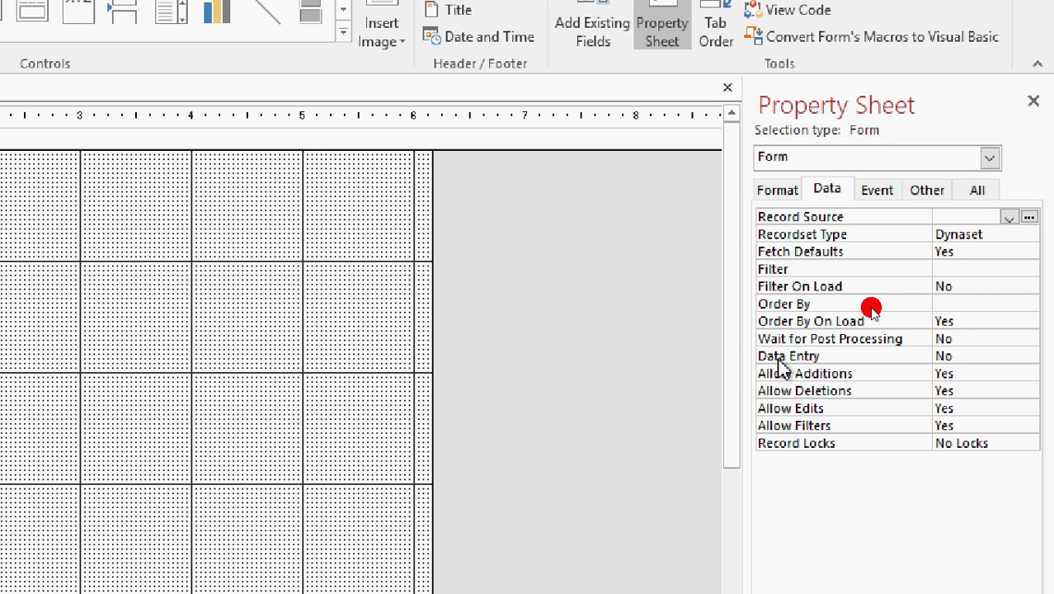
click(964, 356)
double_click(963, 356)
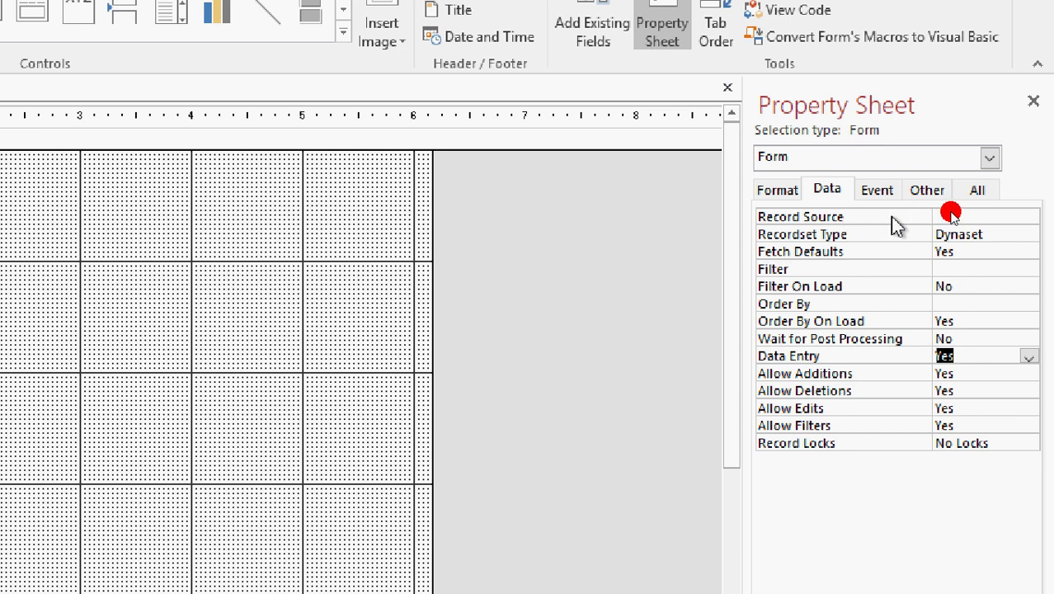
click(1018, 214)
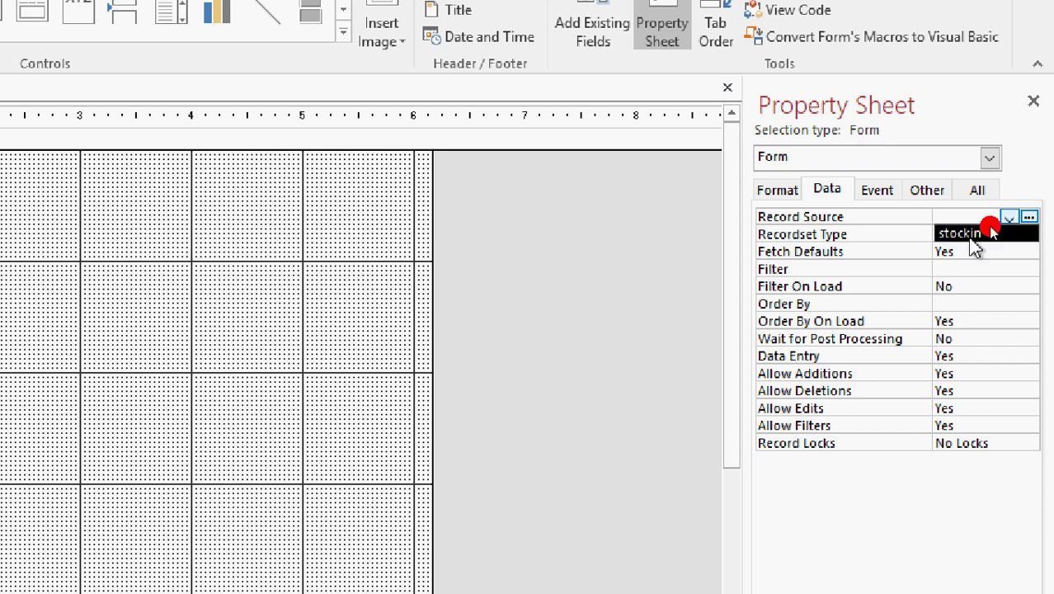
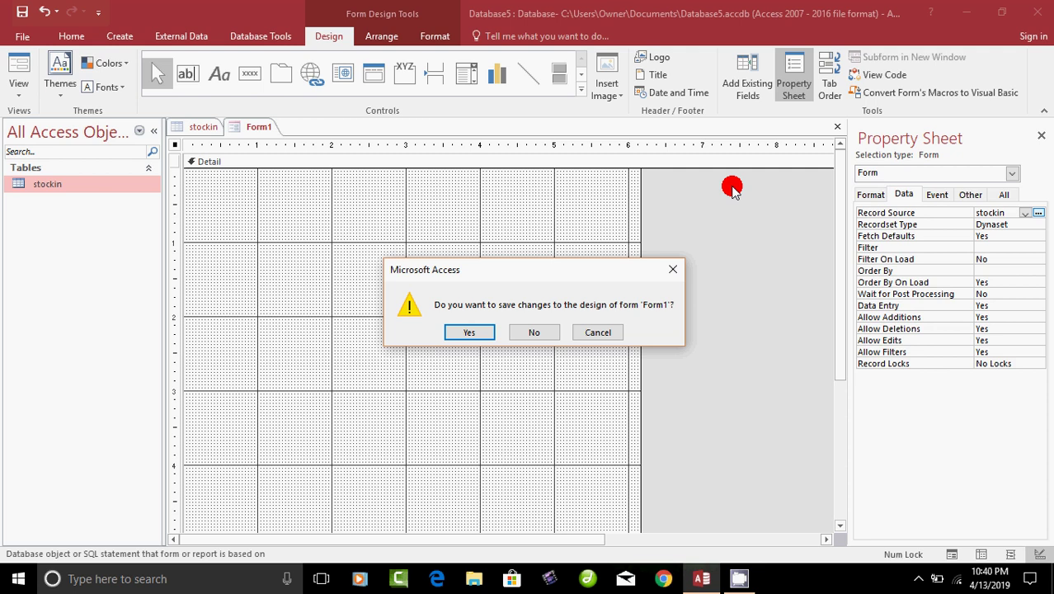
Close the form, saving it as Form1, and reopen it in Form view.
click(468, 333)
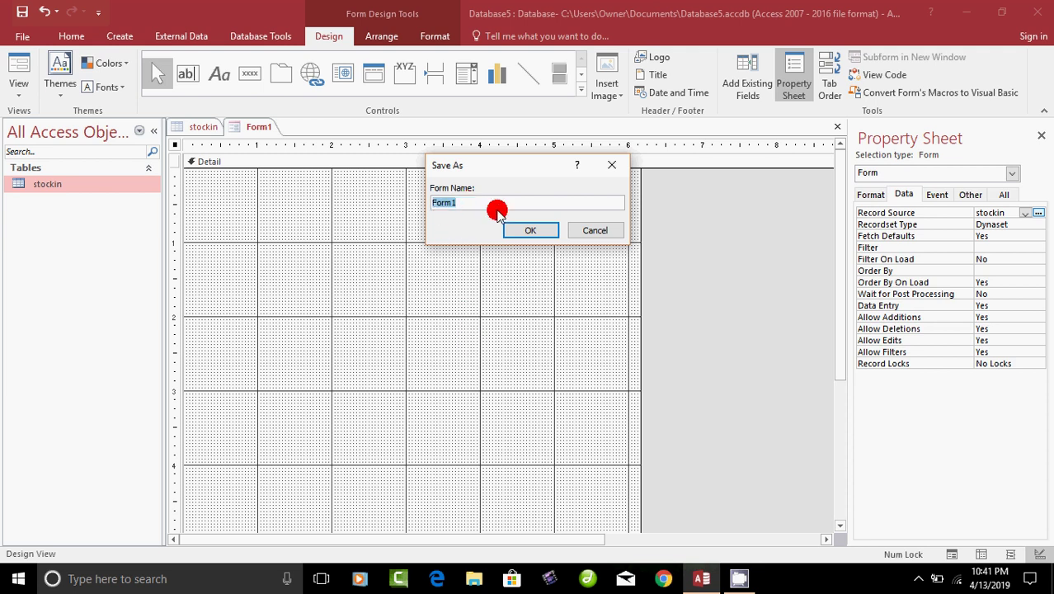
click(531, 231)
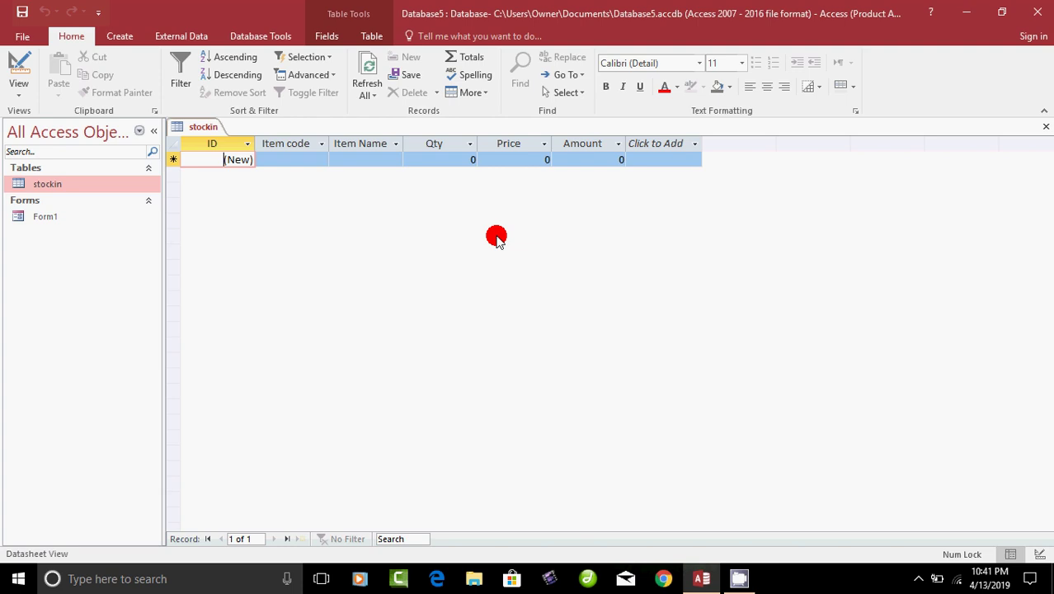
click(45, 217)
double_click(46, 217)
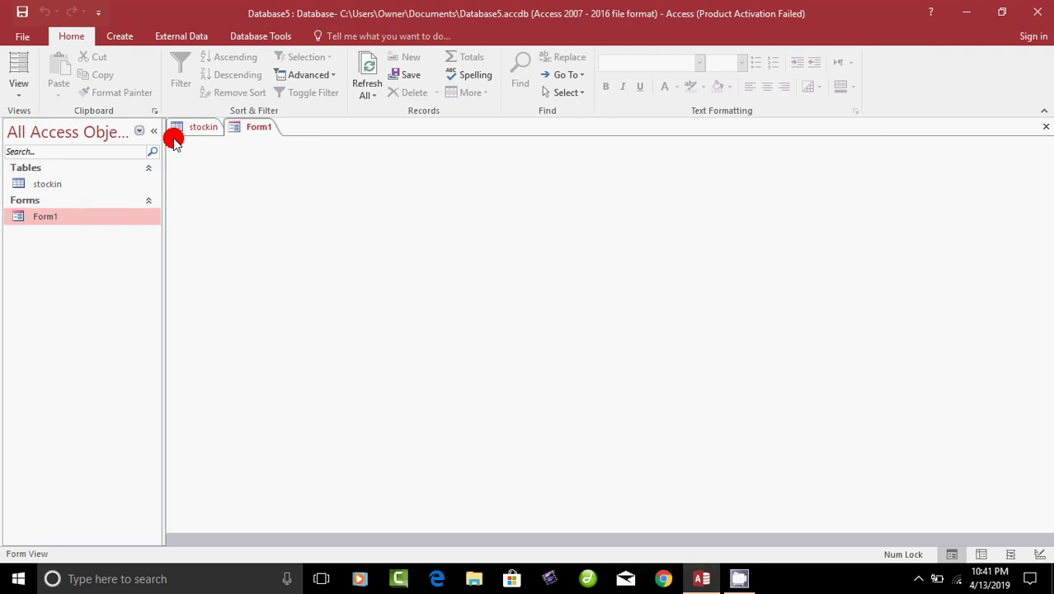
Check the stockin datasheet against Form1, closing and reopening the form in Form view.
click(200, 130)
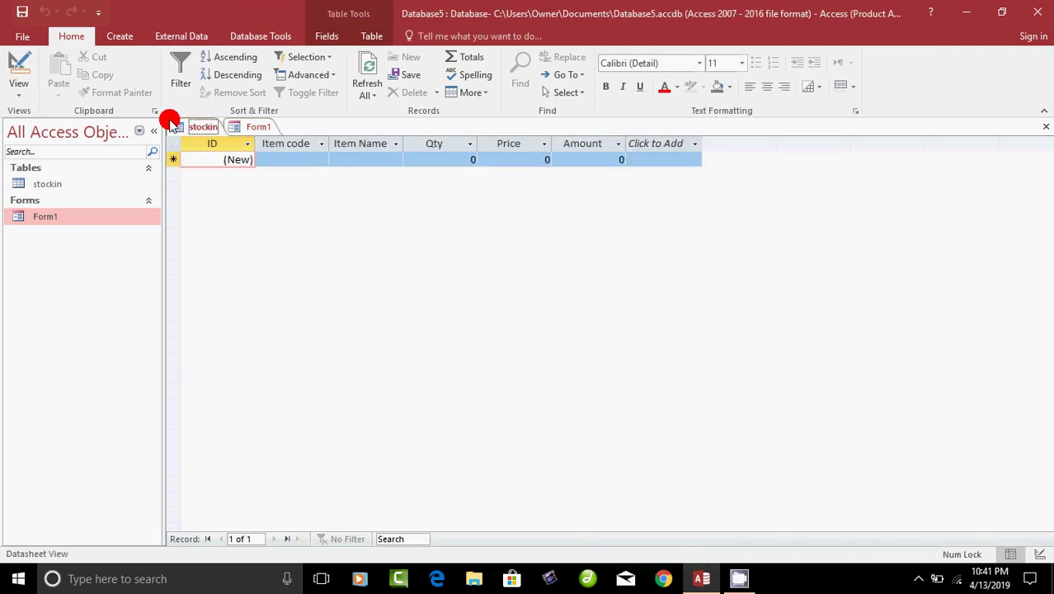
double_click(14, 219)
click(45, 221)
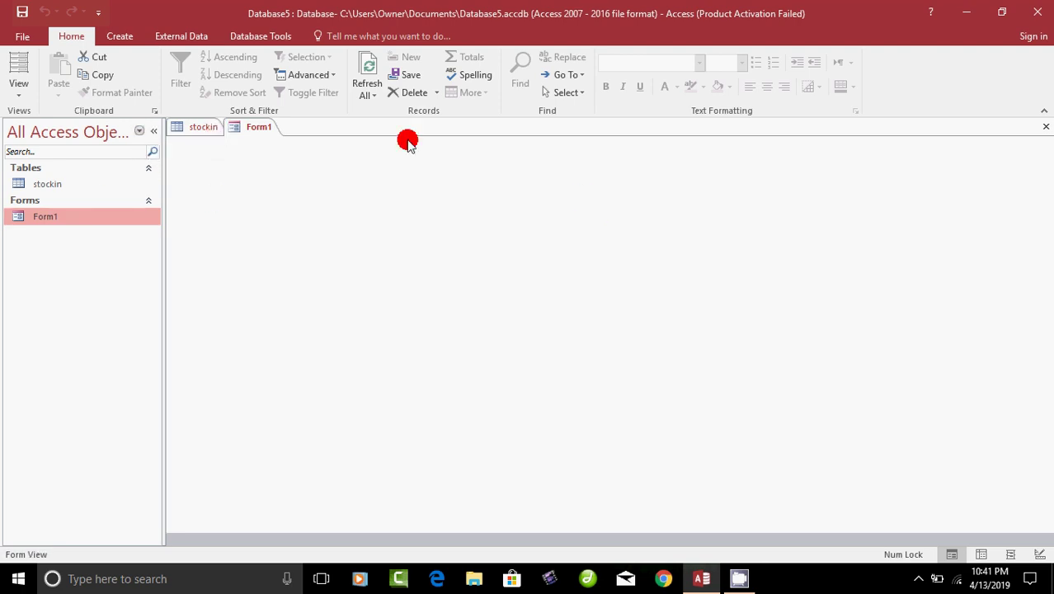
click(1046, 130)
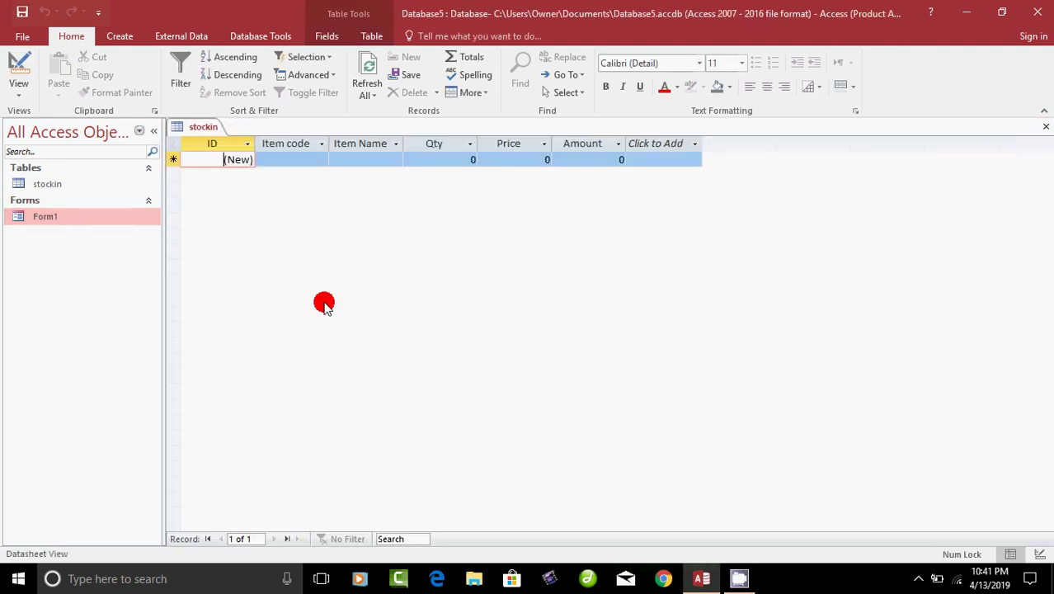
double_click(75, 218)
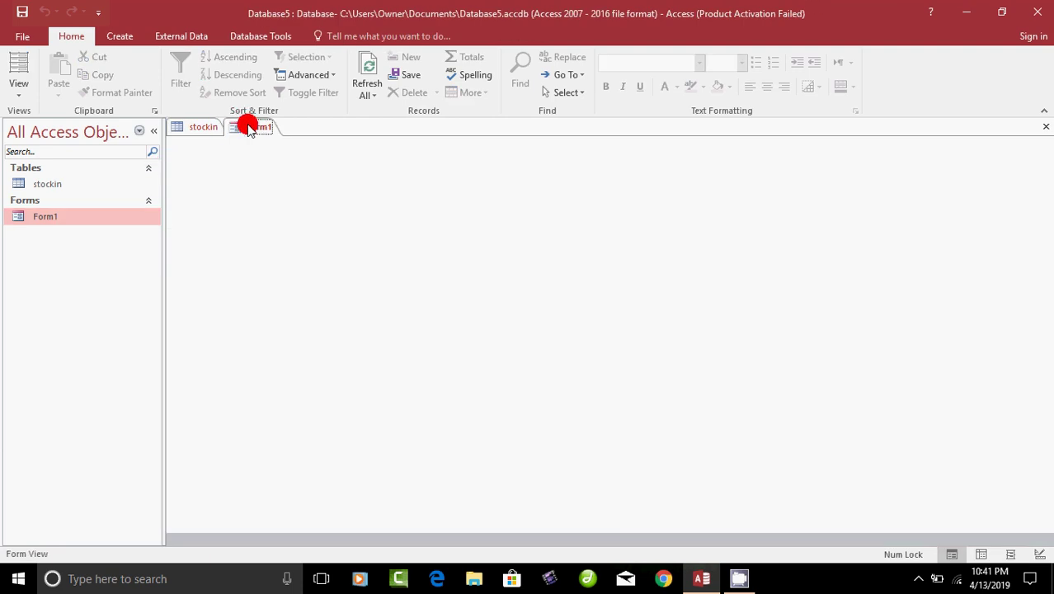
Review Form1's format and data properties in Design view and close the form.
click(178, 35)
click(124, 36)
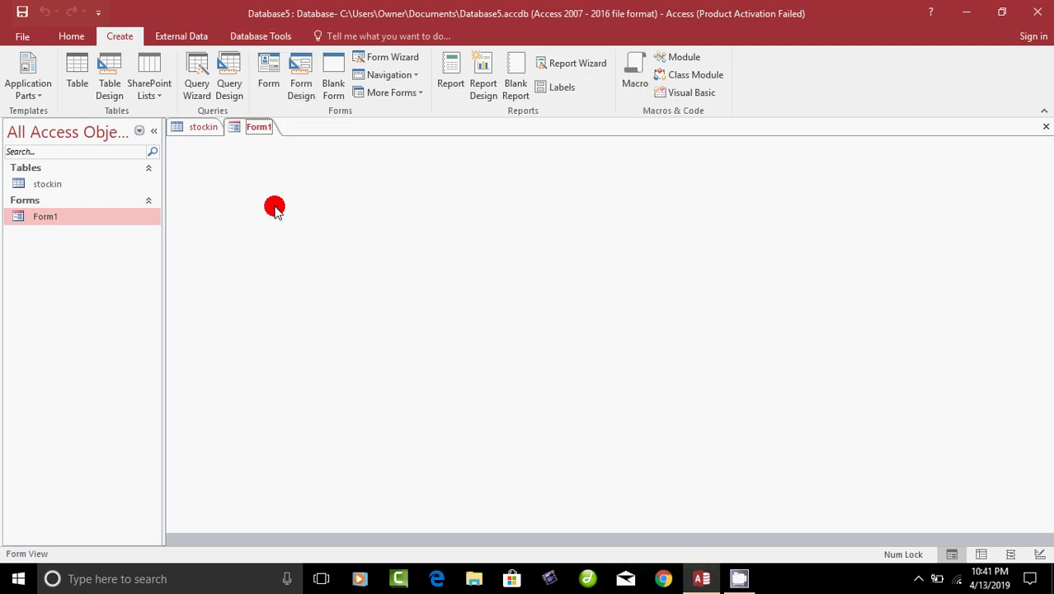
right_click(248, 176)
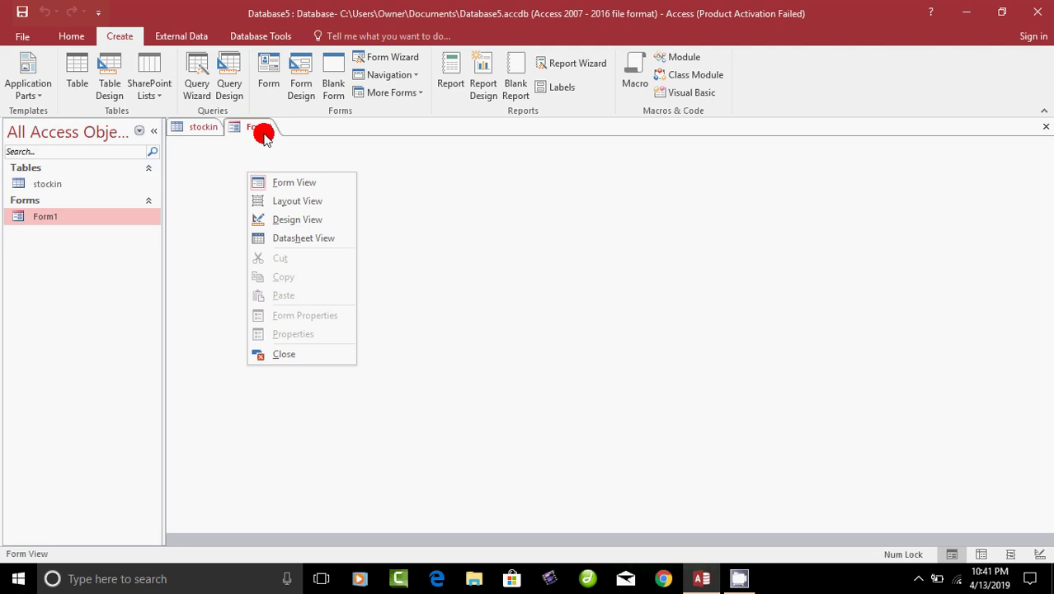
click(310, 223)
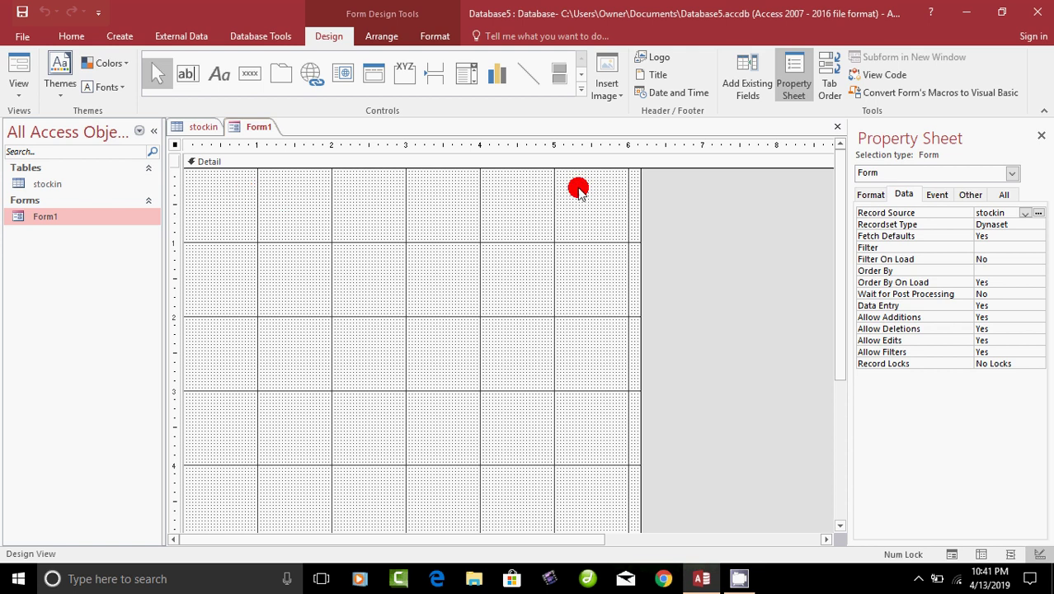
click(870, 199)
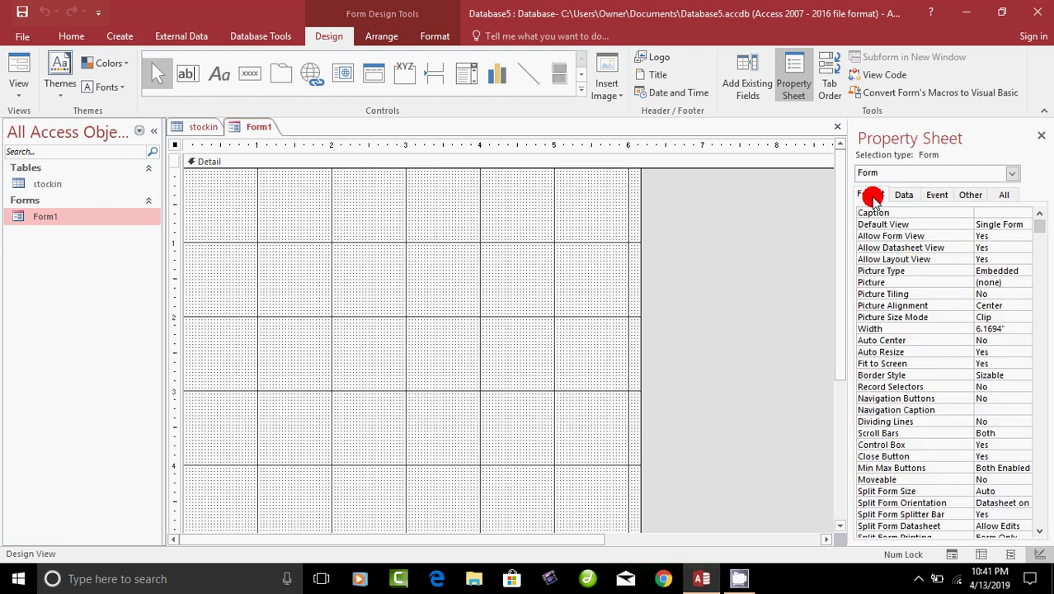
click(905, 197)
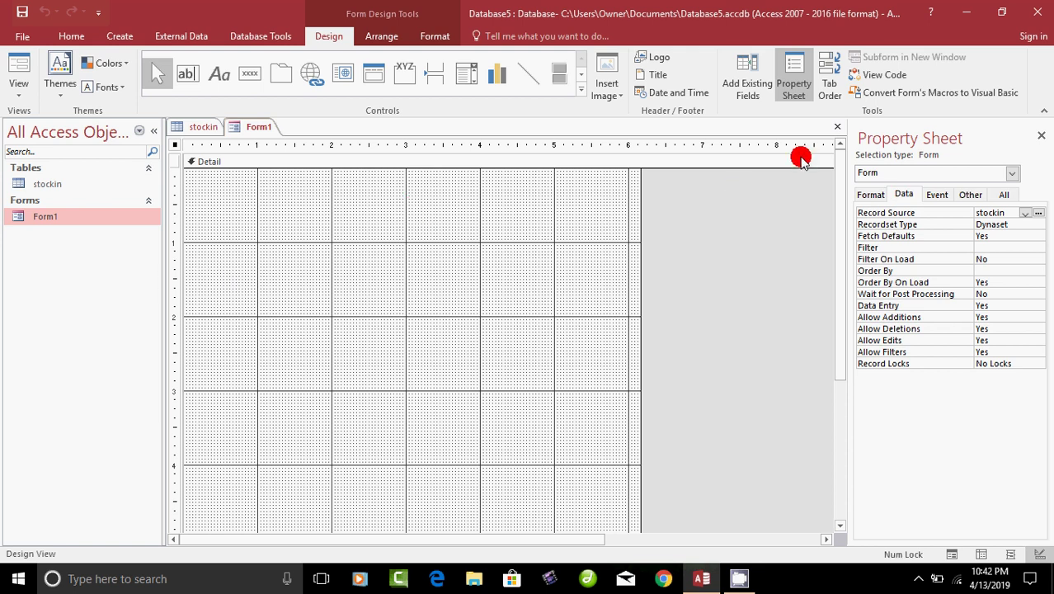
click(837, 128)
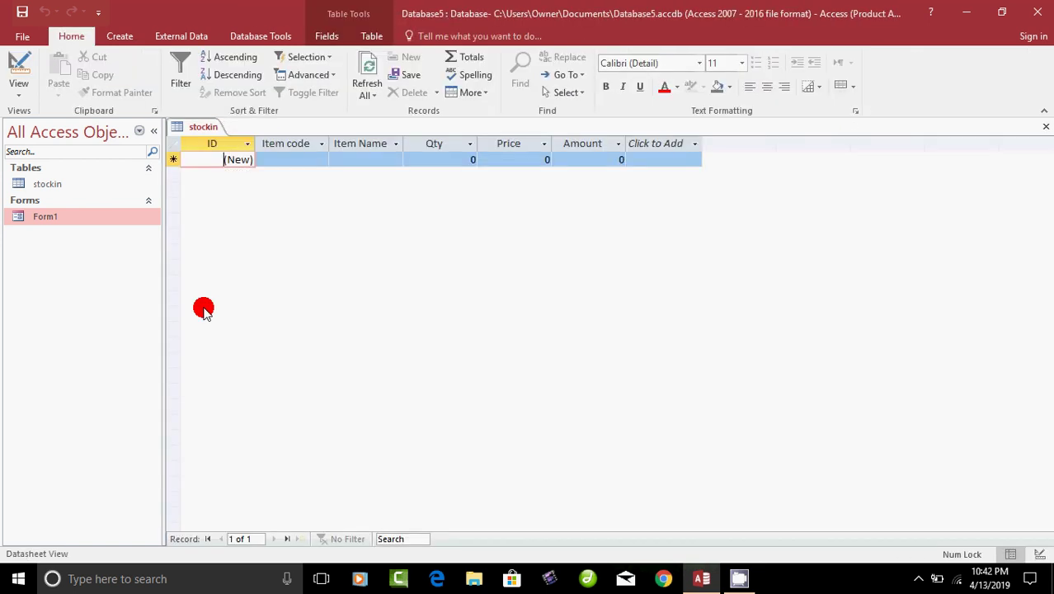
Reopen Form1 in Design view and show the list of existing stockin fields available for the form.
double_click(51, 216)
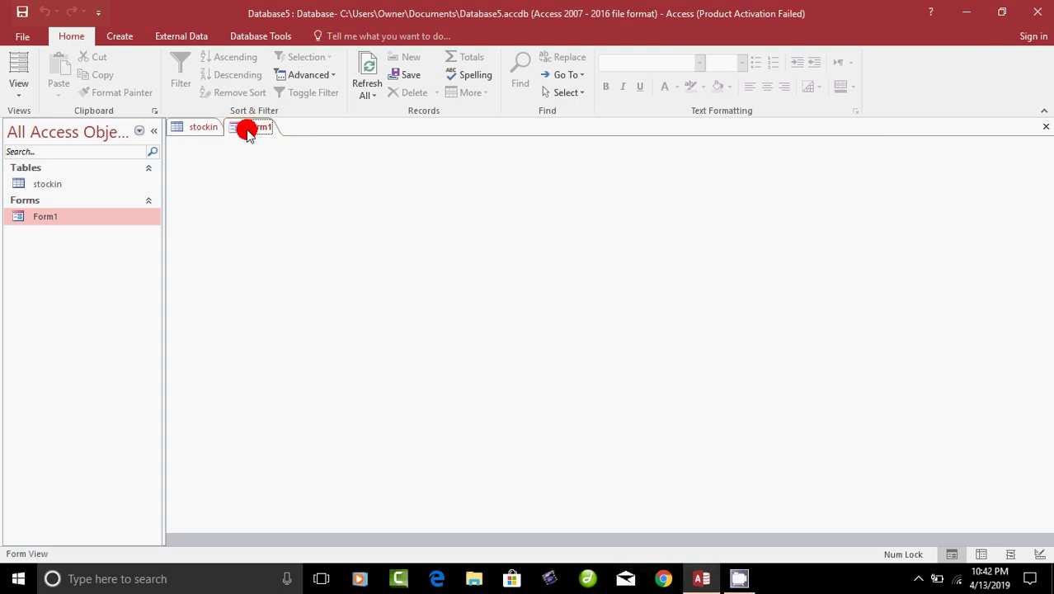
right_click(243, 164)
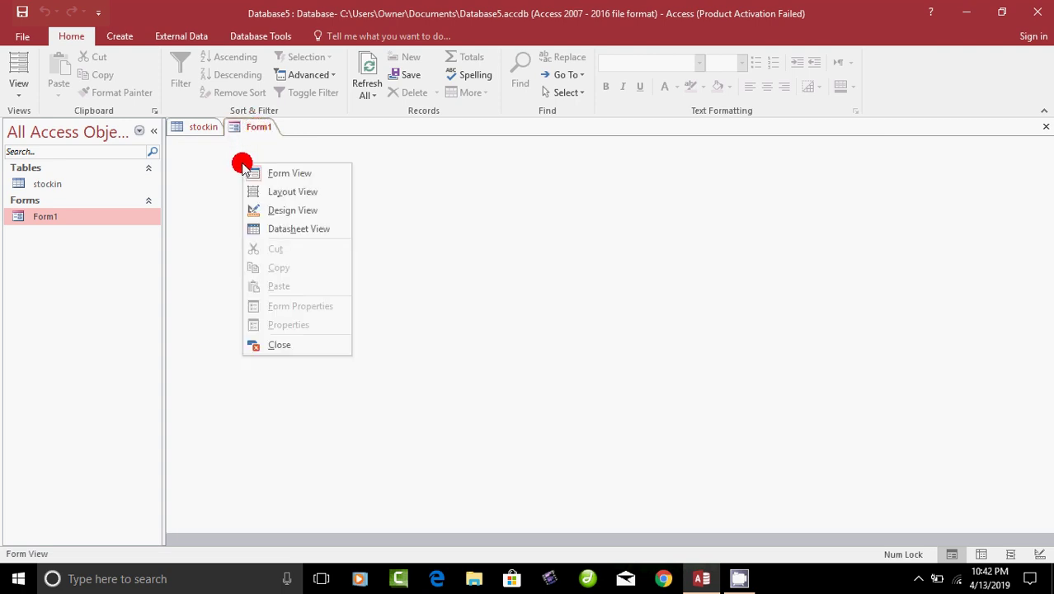
click(313, 217)
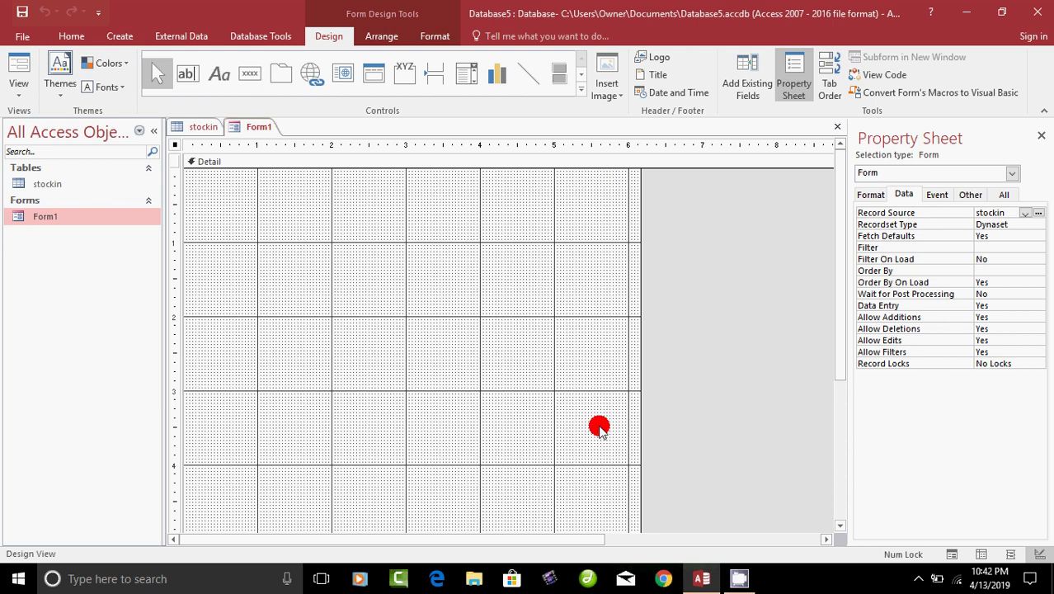
click(735, 88)
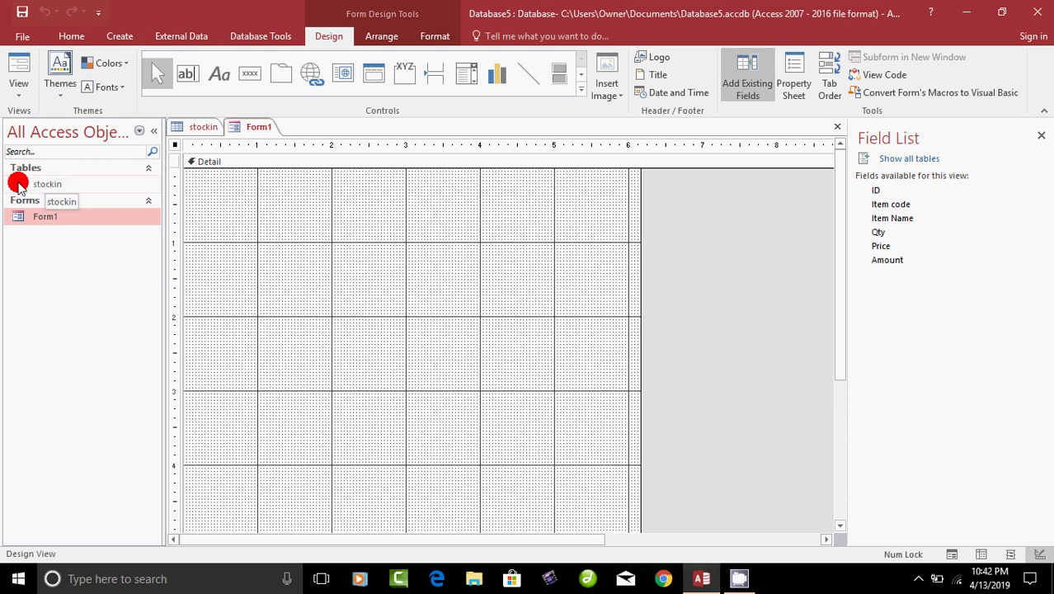
Add all six stockin fields, ID through Amount, to the upper part of Form1's Detail section.
click(880, 190)
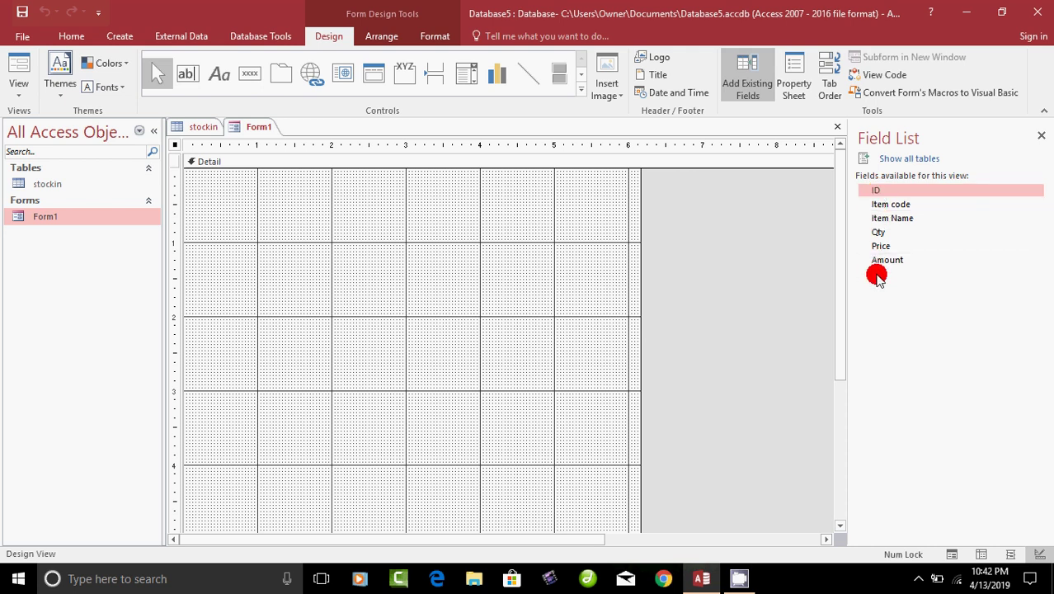
click(887, 192)
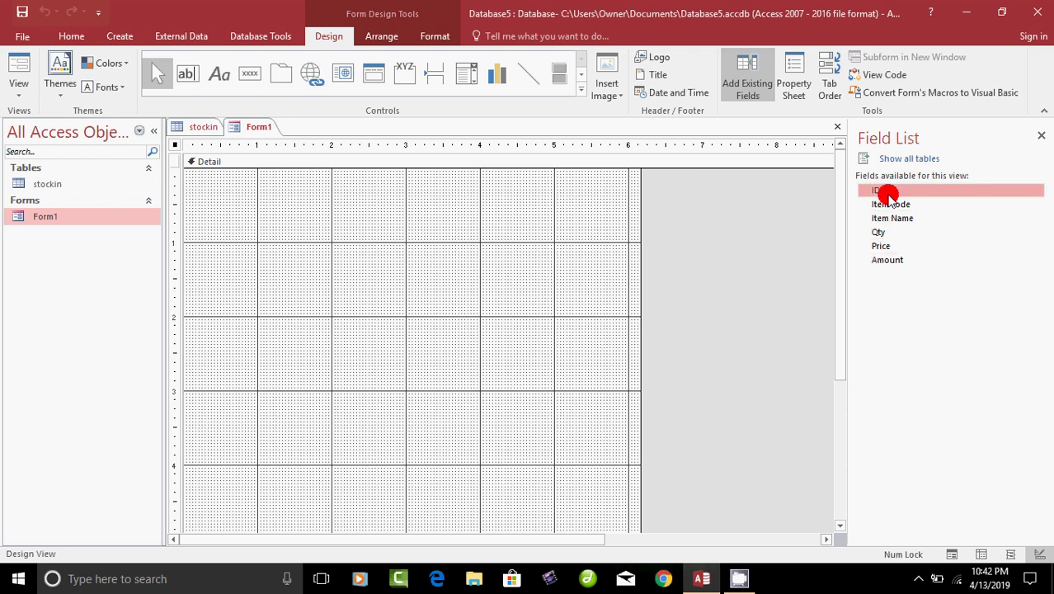
shift+click(881, 261)
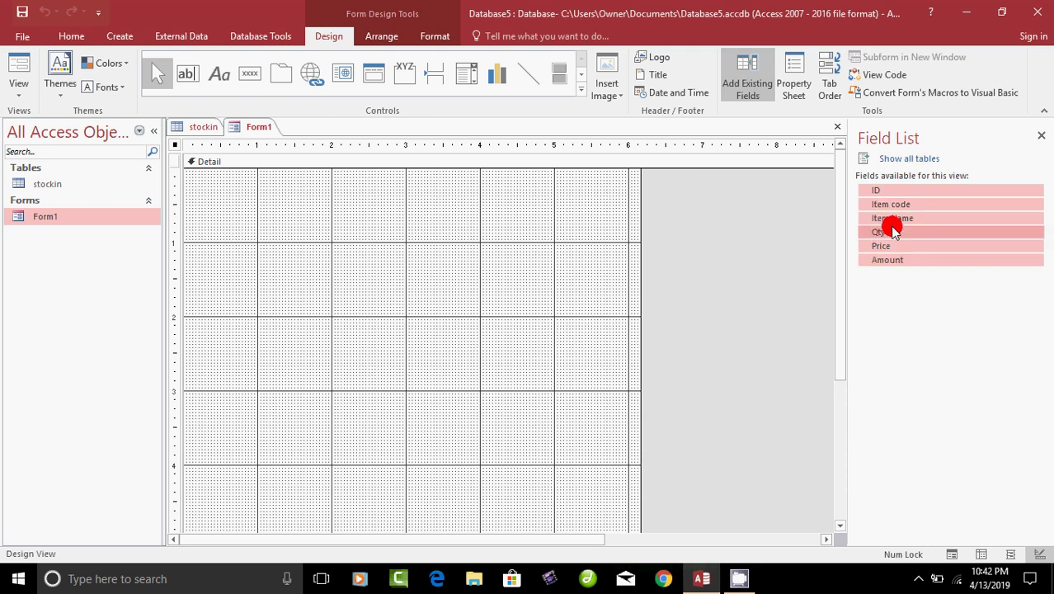
drag(889, 225, 312, 234)
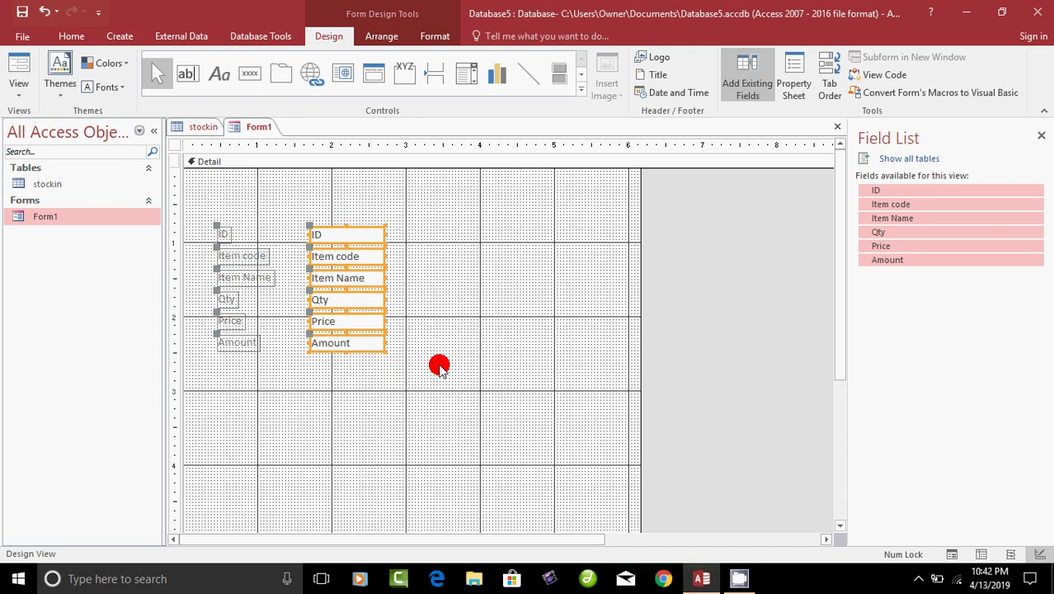
double_click(470, 355)
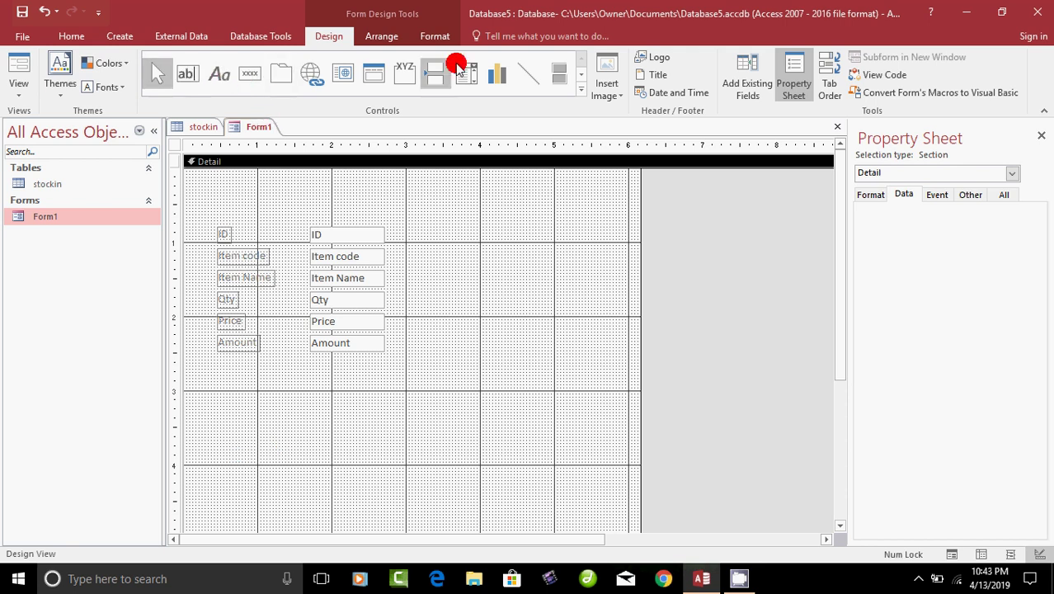
Place a command button below the Amount field that runs the Save Record operation, with the text Save Record.
click(250, 76)
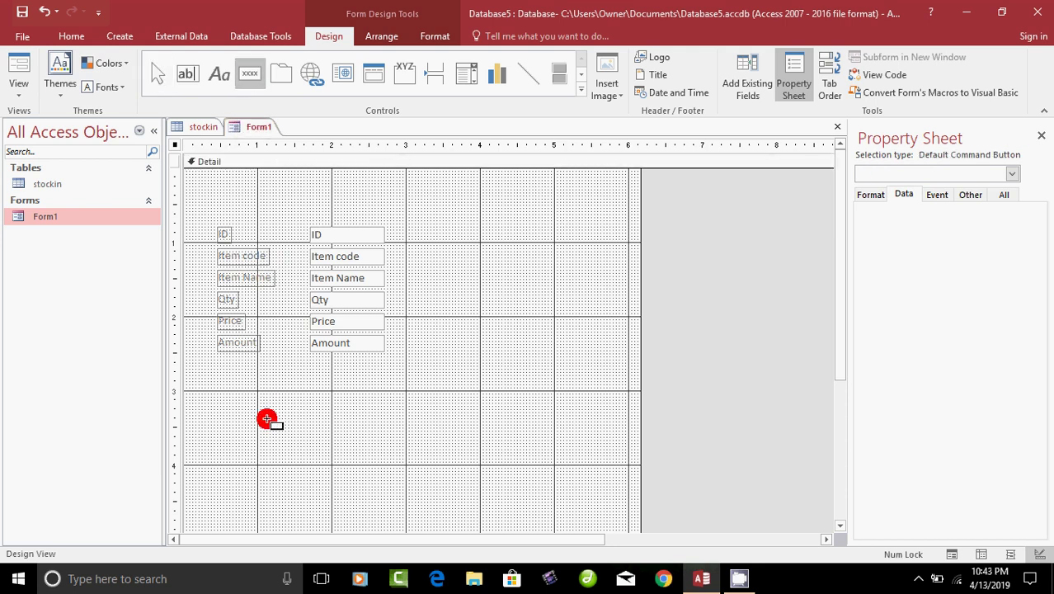
click(227, 417)
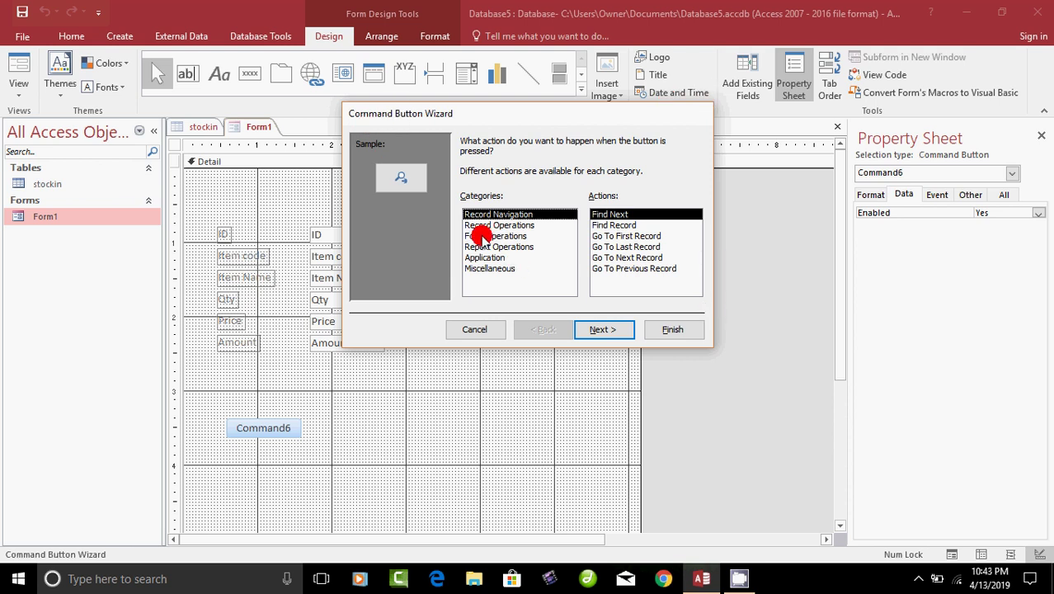
click(505, 226)
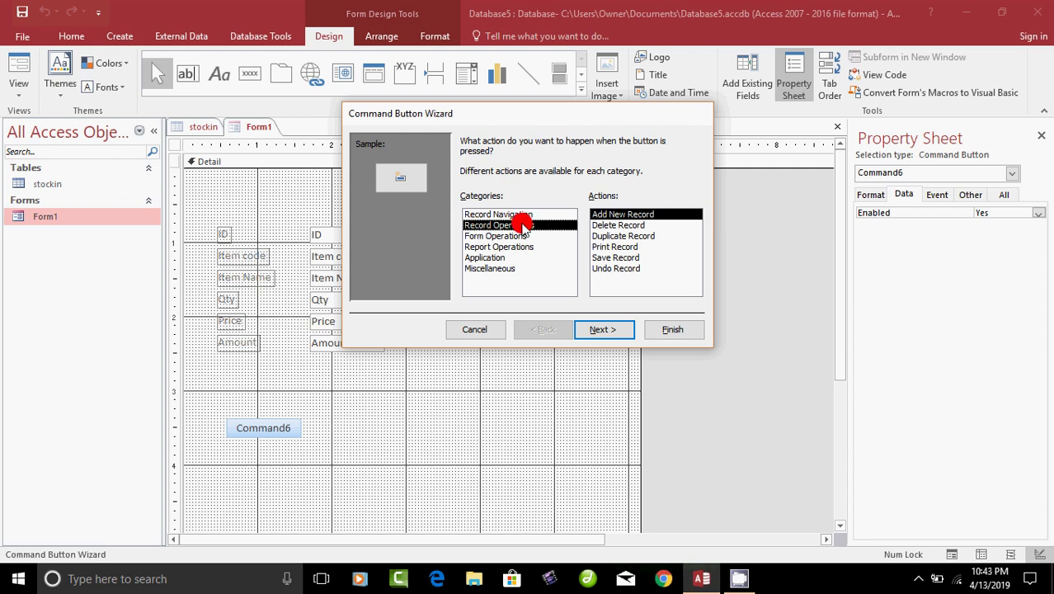
click(603, 257)
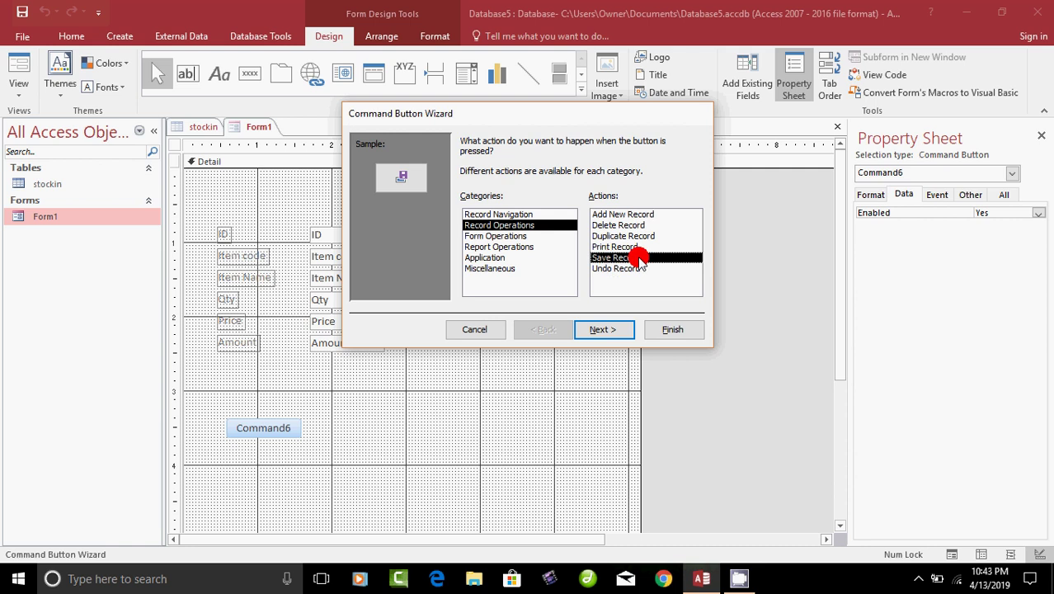
click(602, 331)
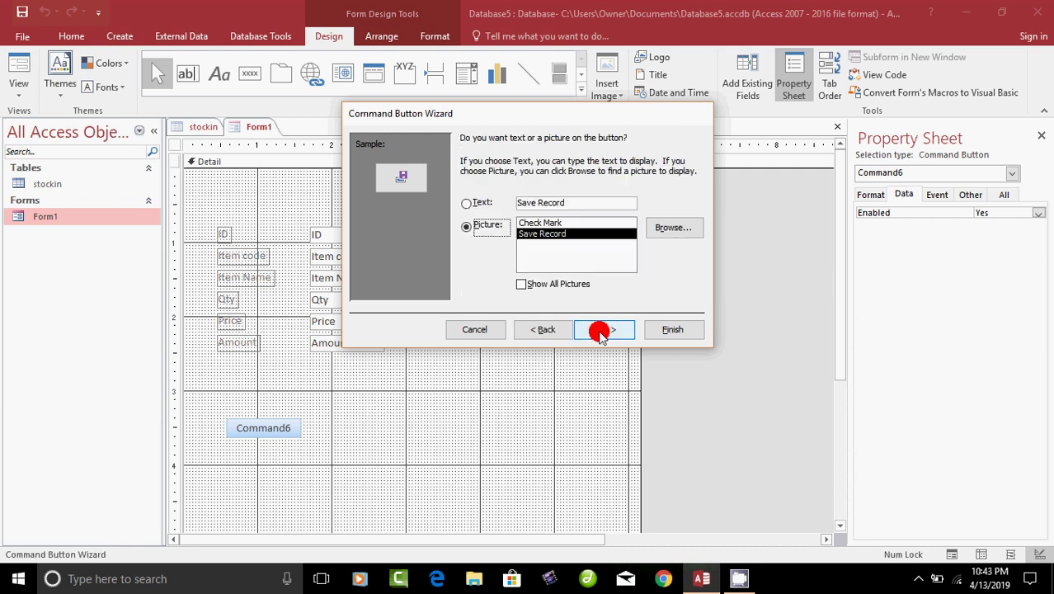
click(467, 203)
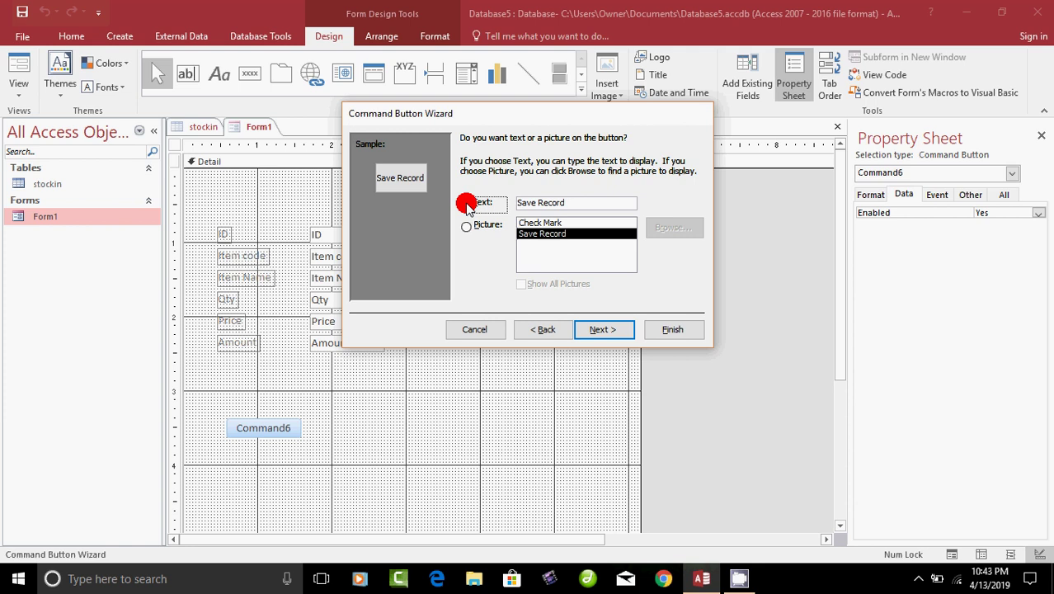
click(596, 330)
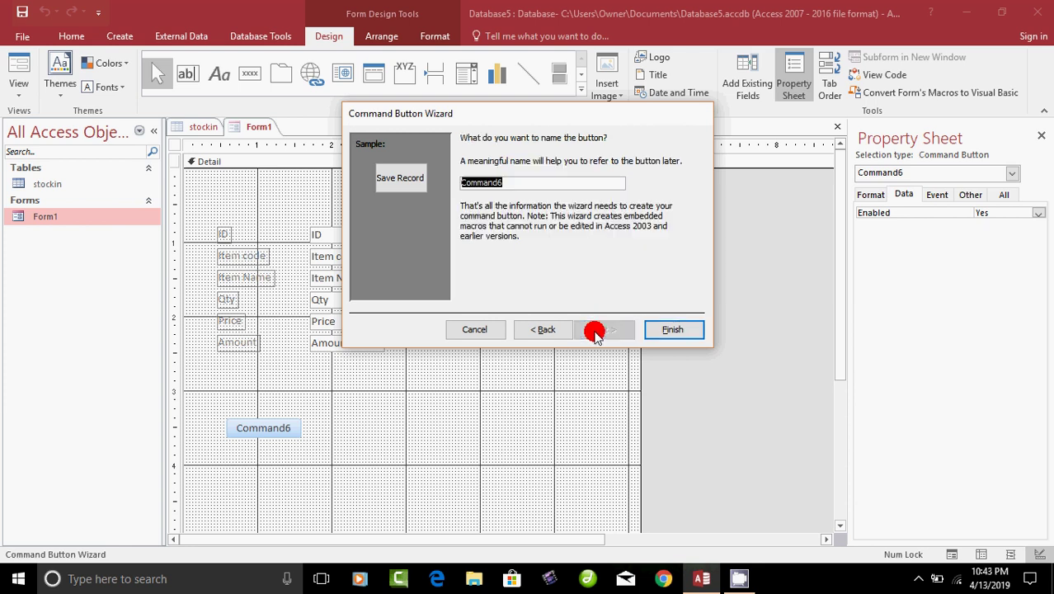
click(672, 330)
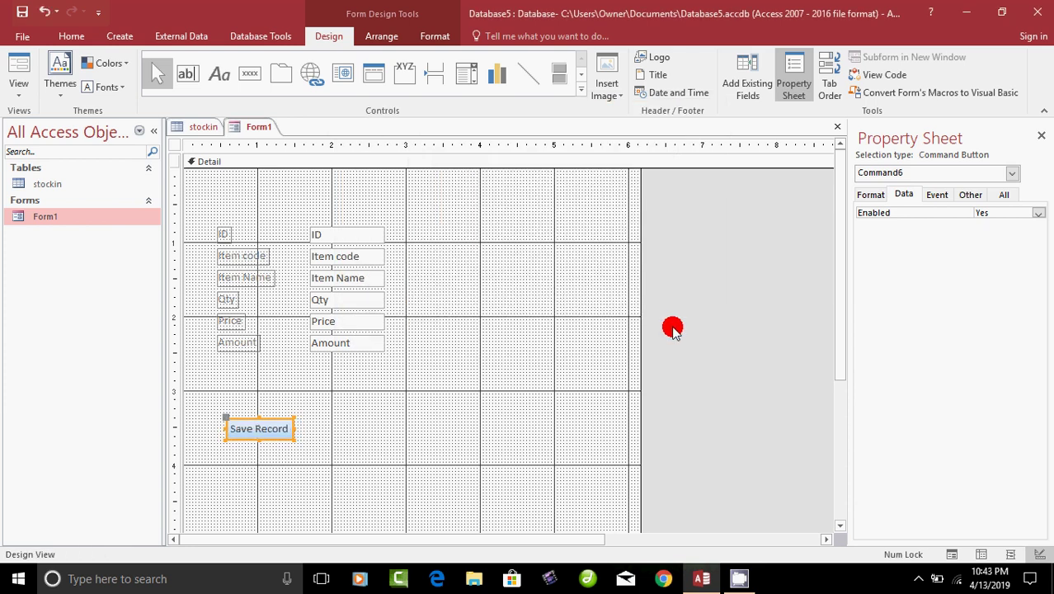
click(262, 435)
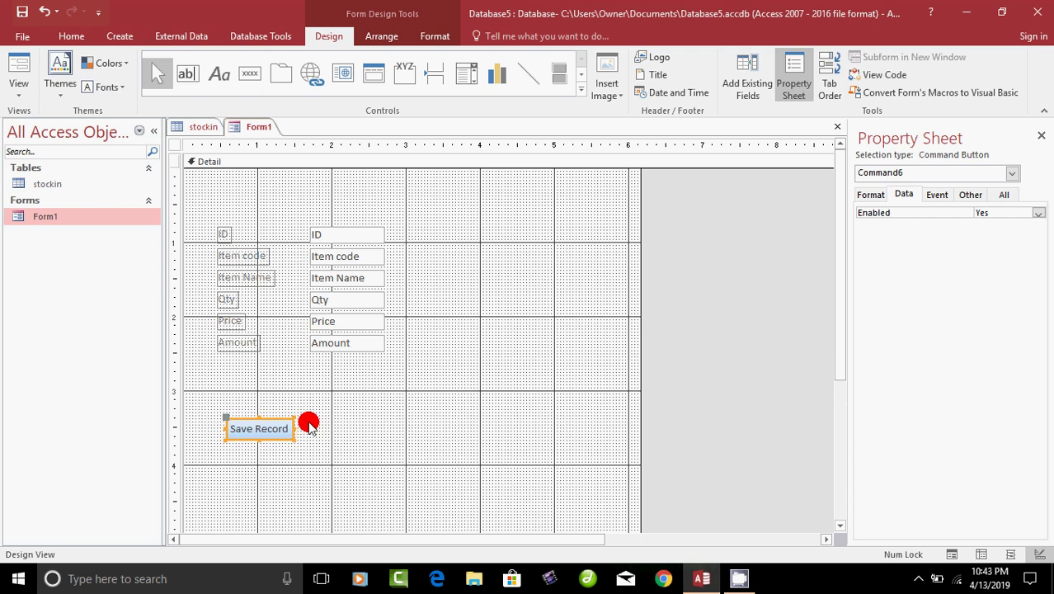
Place a second command button beside Save Record that runs Add New Record, with the text Add Record.
click(251, 76)
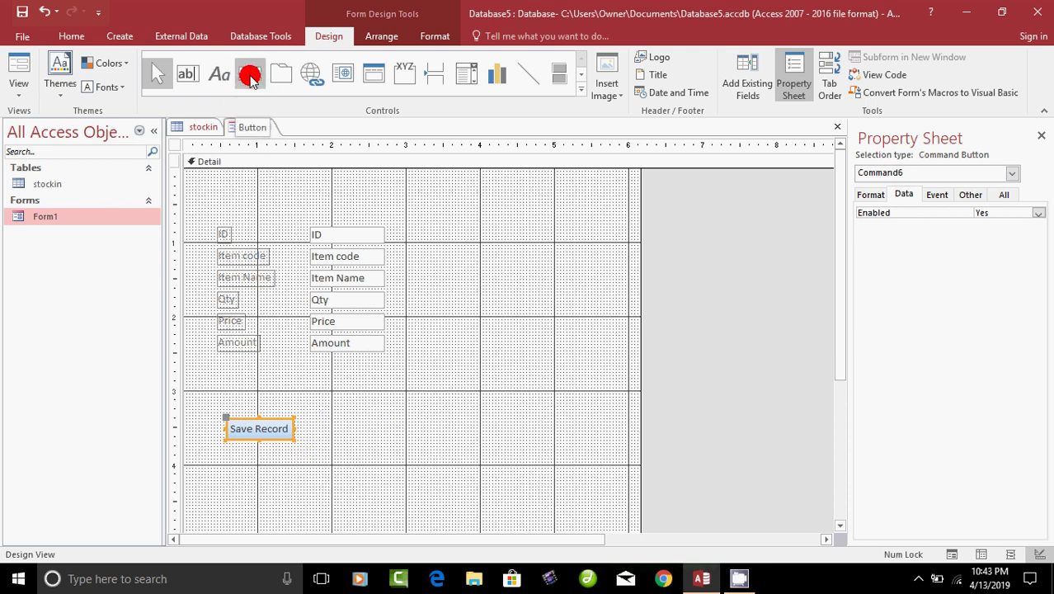
click(316, 425)
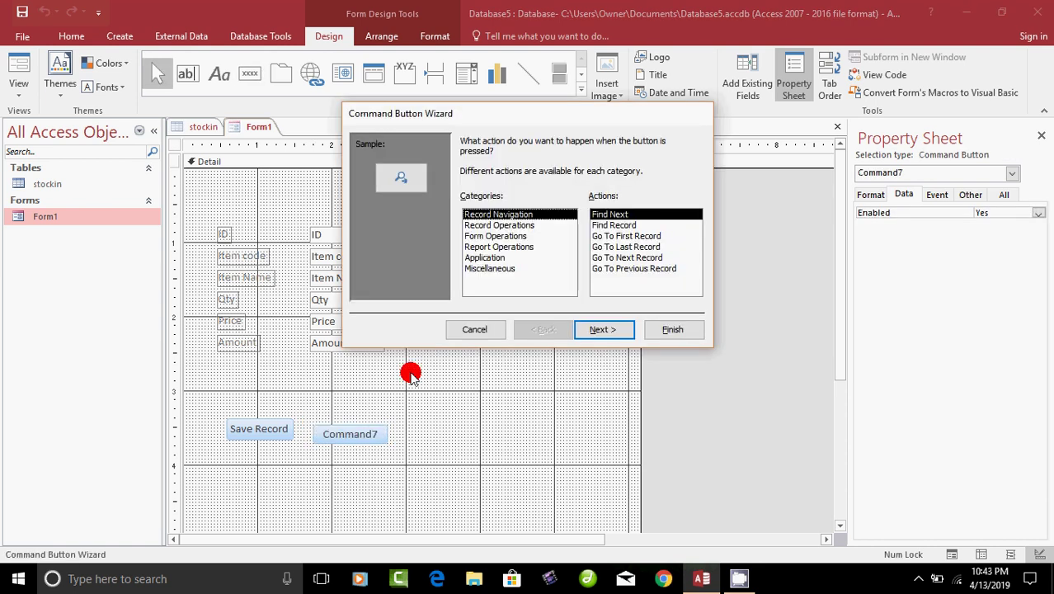
click(499, 226)
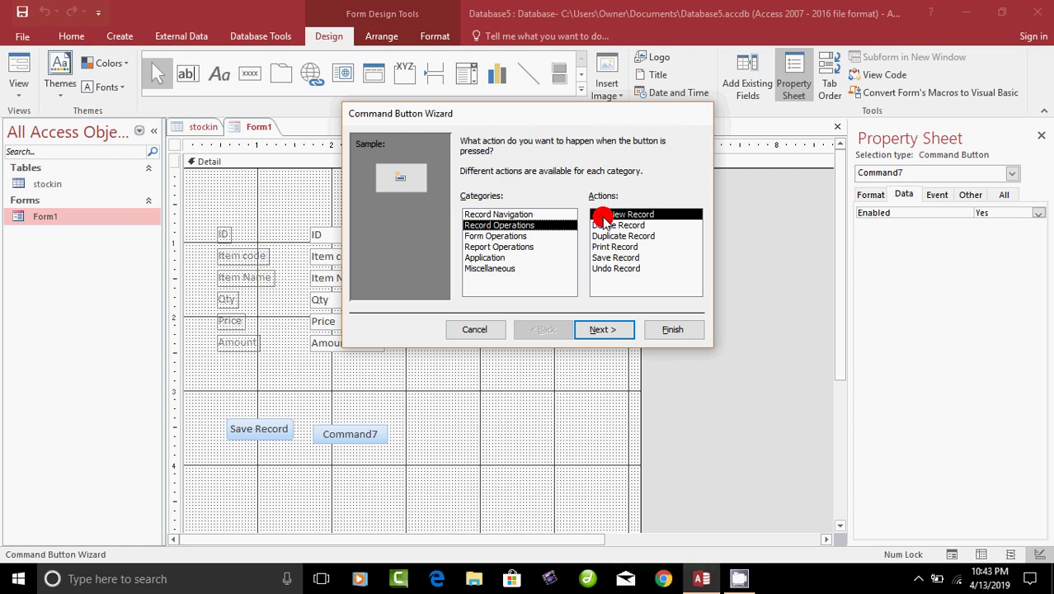
click(599, 331)
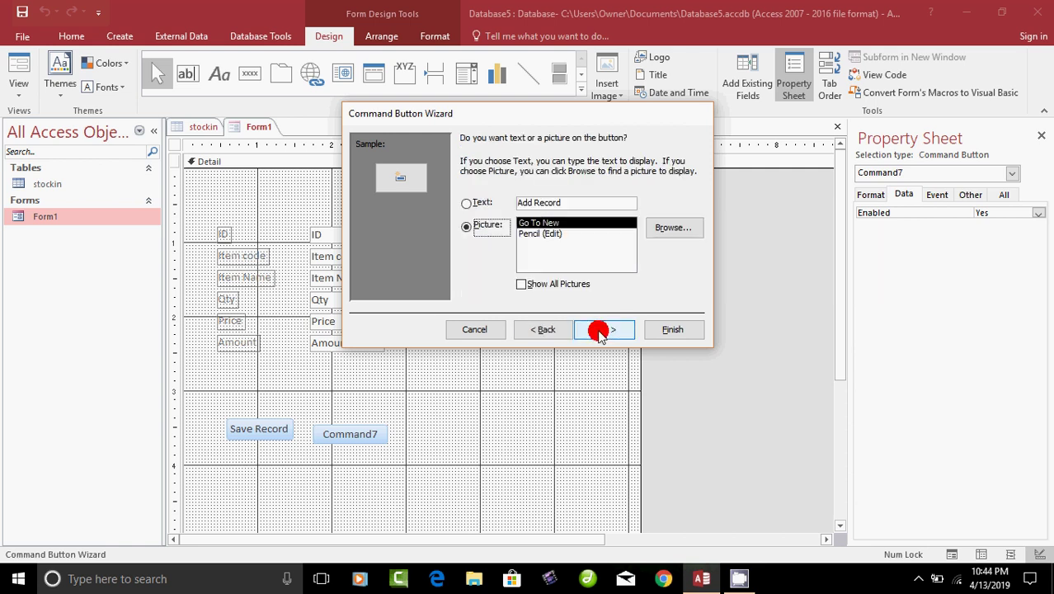
click(469, 204)
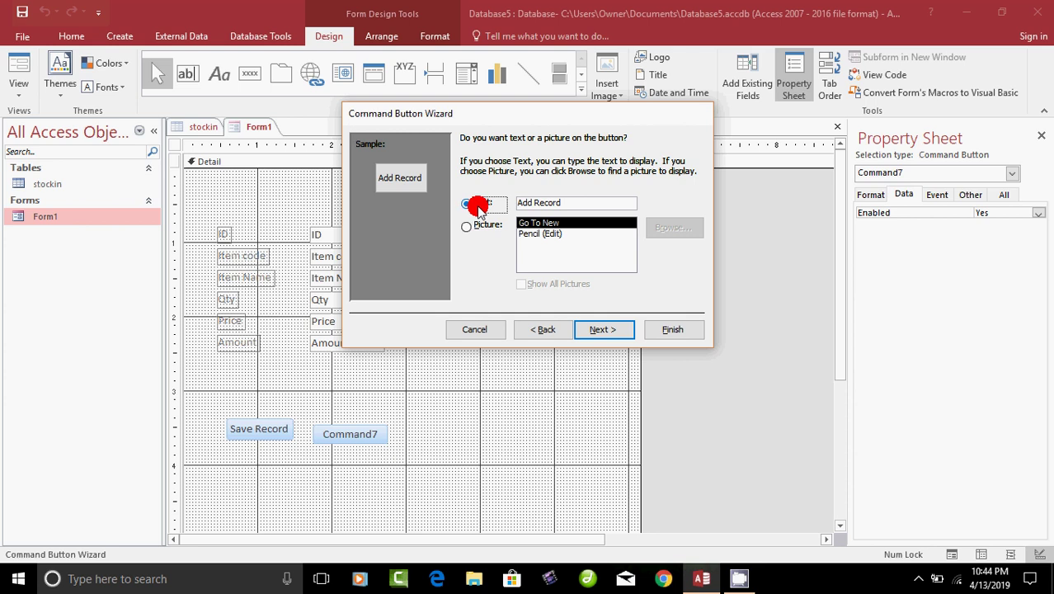
click(603, 330)
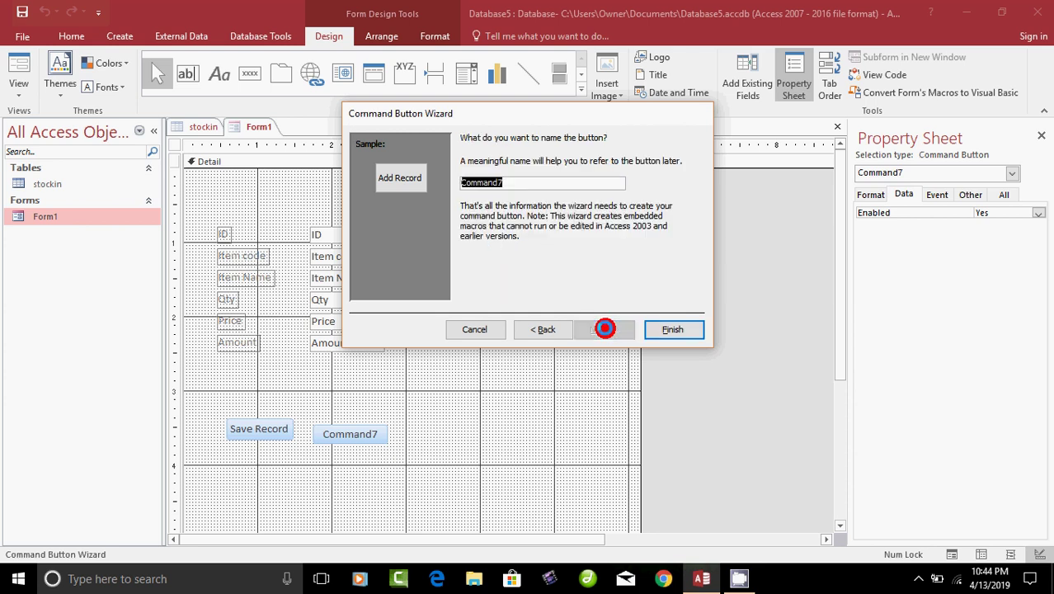
click(668, 330)
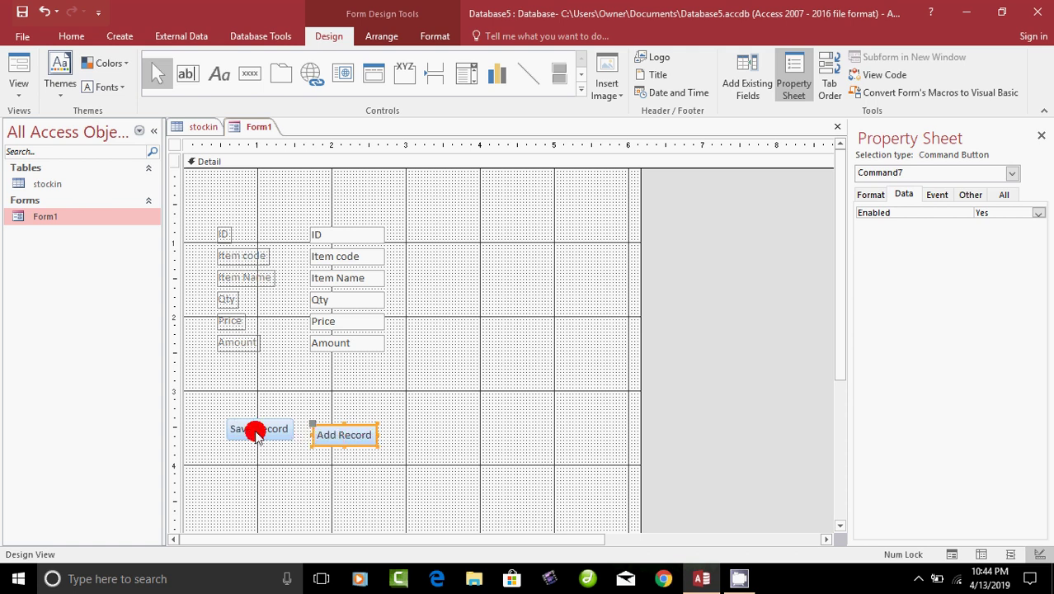
Close Form1, saving its design changes, and reopen it in Form view.
click(838, 132)
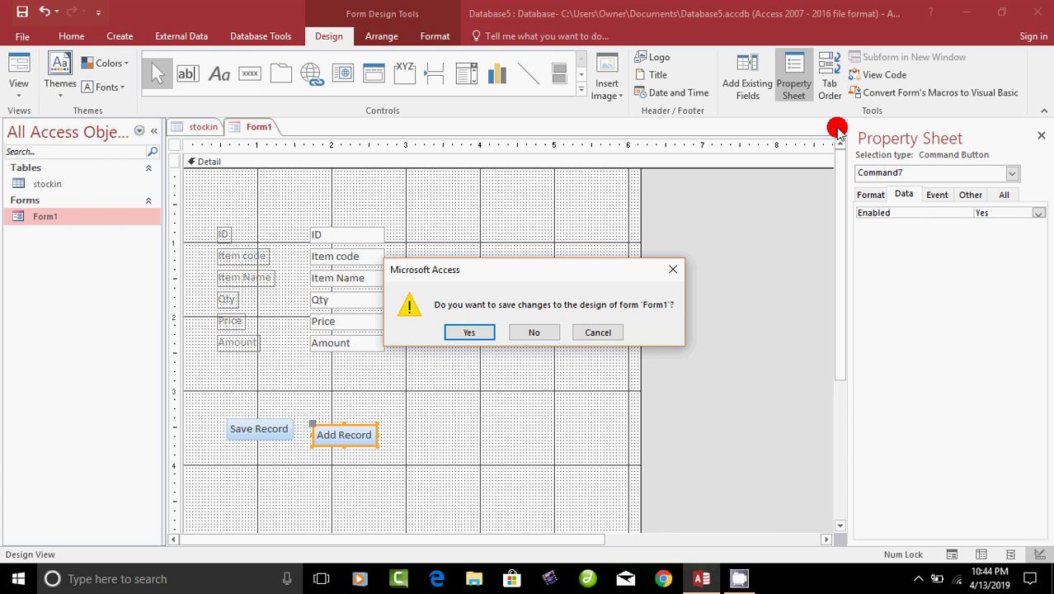
click(474, 333)
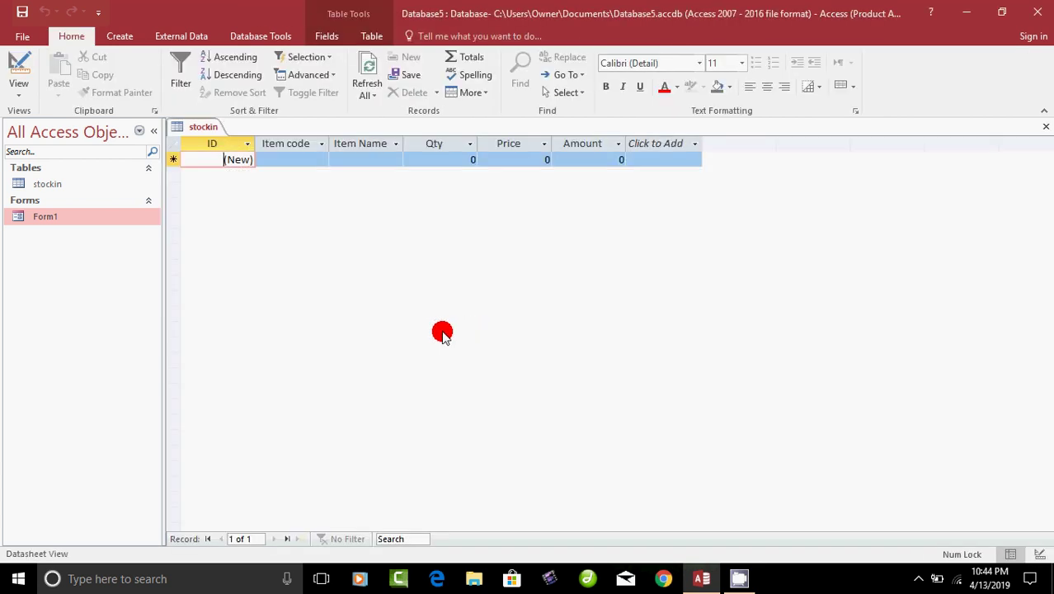
double_click(41, 219)
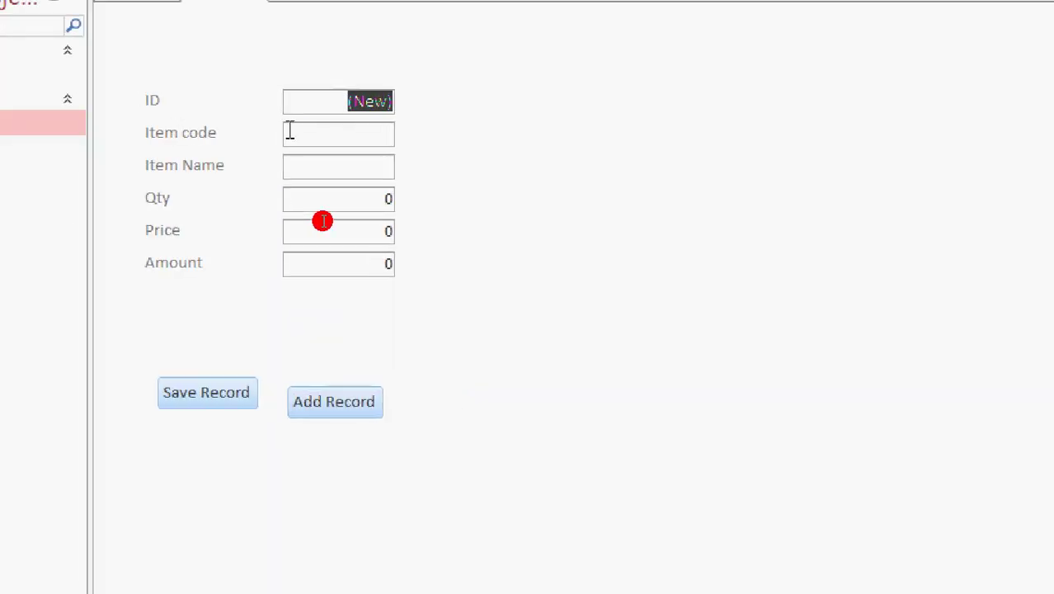
Enter the item A1000, pencil, with quantity 100 and price 10.00 in the form and save the record.
click(365, 132)
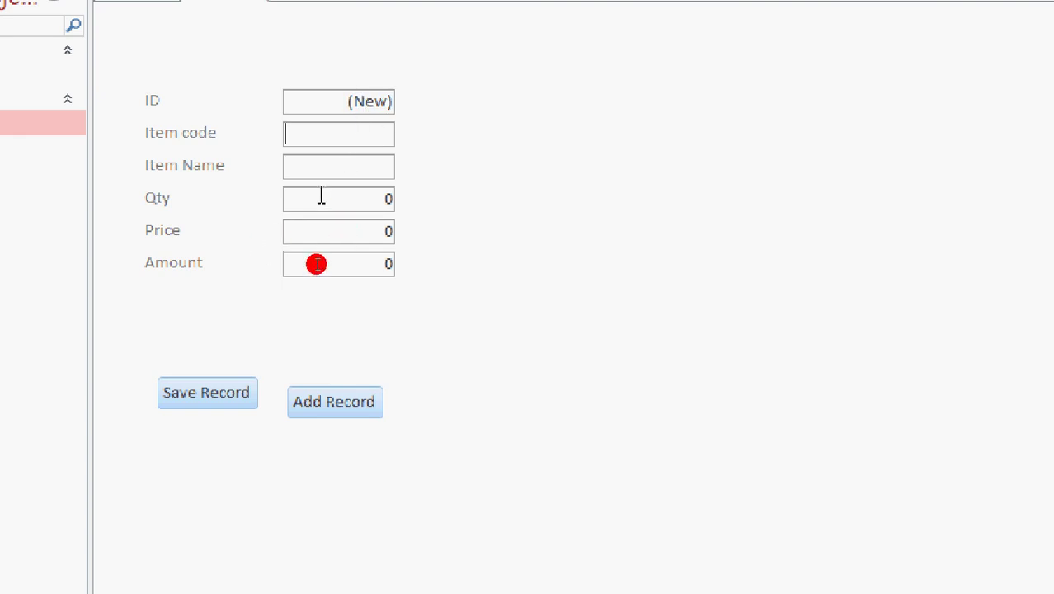
text(A1000)
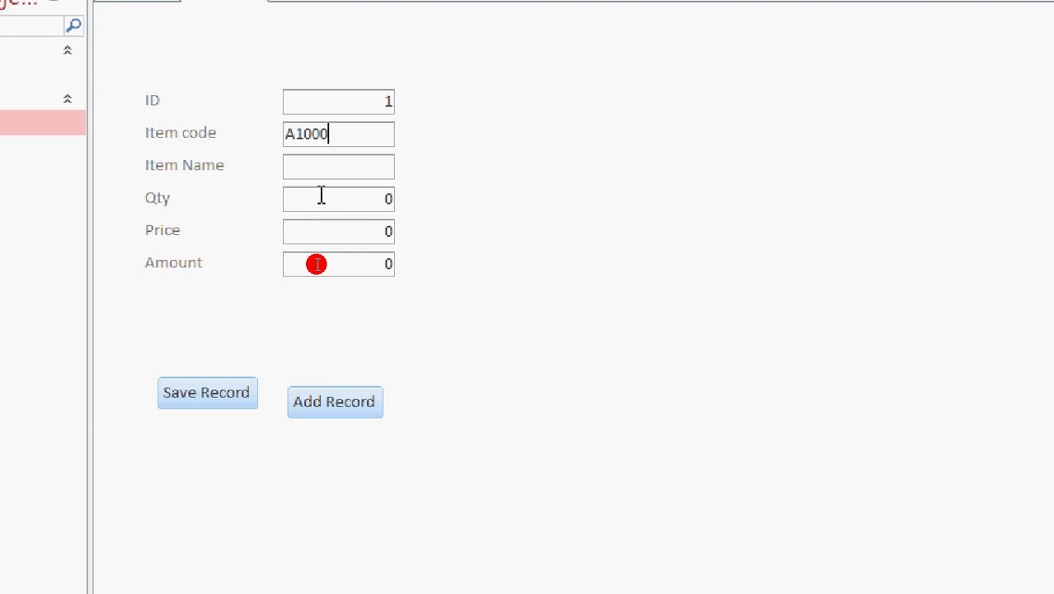
key(Tab)
text(pencil;)
key(BackSpace)
key(Tab)
text(100)
key(Tab)
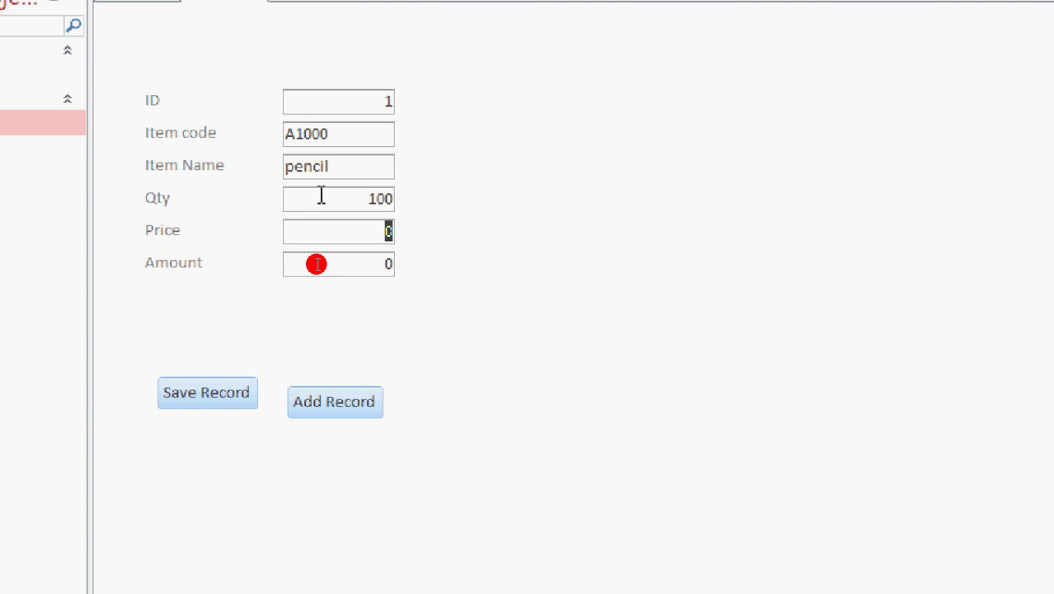
text(10.00)
key(Tab)
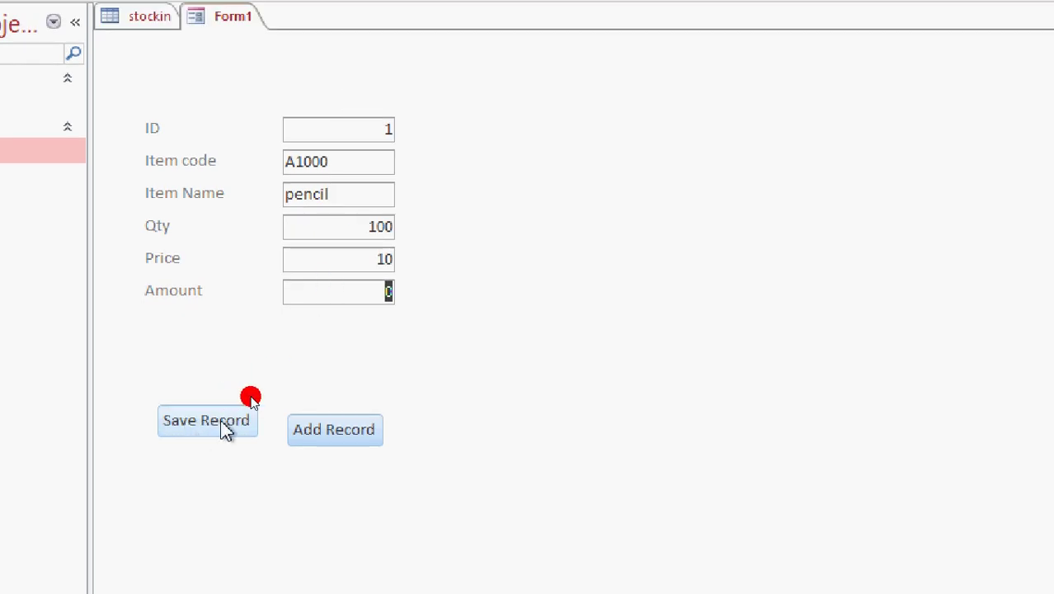
click(222, 421)
Start a new record in the form with item code A1001 and item name color pencil.
click(319, 428)
click(341, 225)
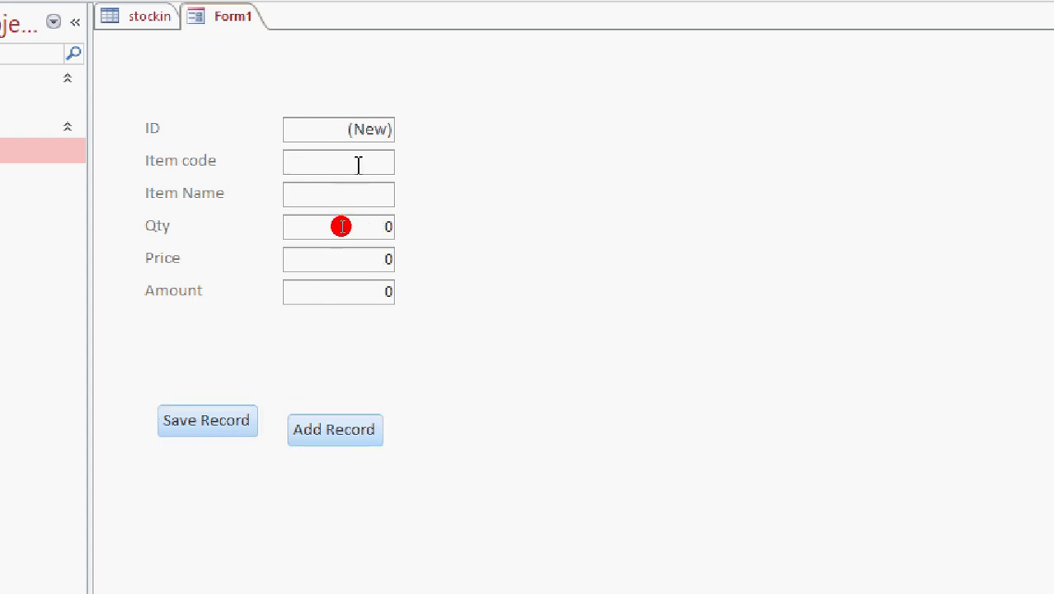
text(A1001)
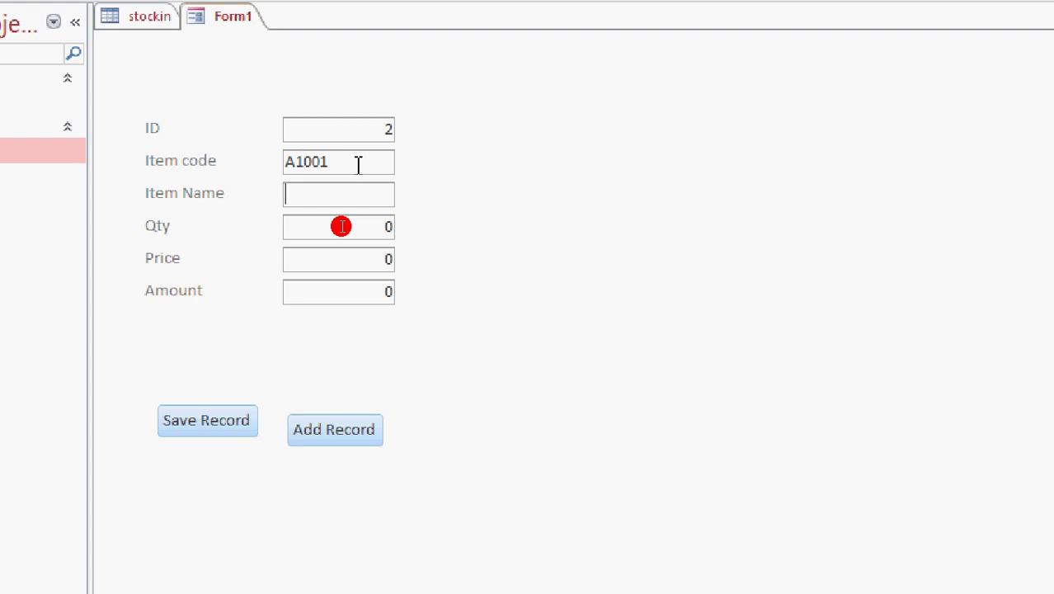
text(colpor)
key(Home)
click(353, 202)
key(BackSpace)
key(BackSpace)
key(BackSpace)
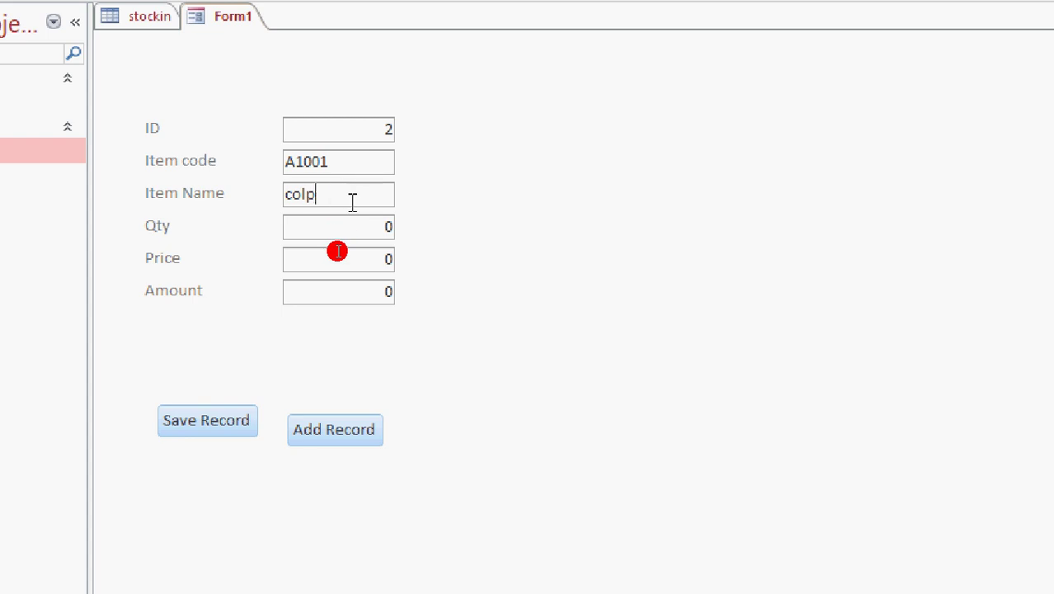
text(or pencil)
key(Tab)
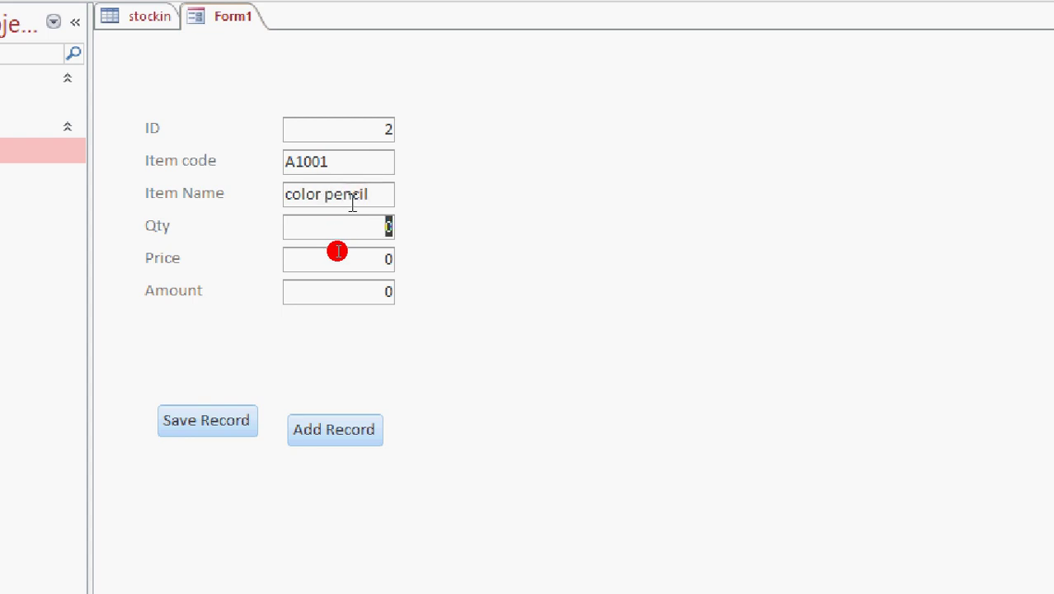
Set the color pencil's quantity to 150 and price to 25.00, and save the record.
text(150)
key(Tab)
text(25.00)
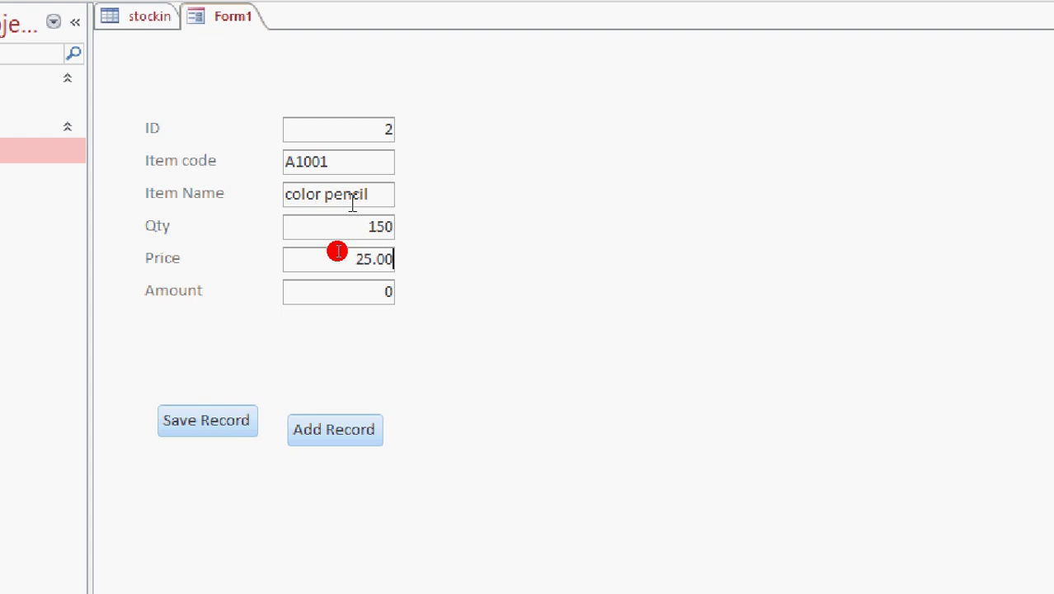
key(Tab)
click(200, 426)
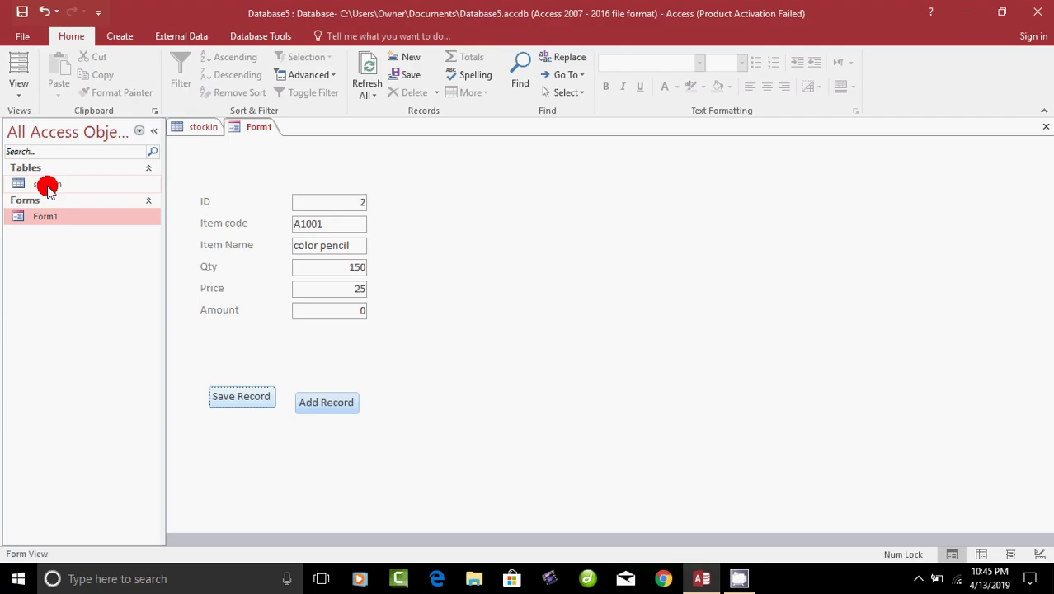
Show the stockin table's datasheet to check for the records entered through the form.
double_click(48, 185)
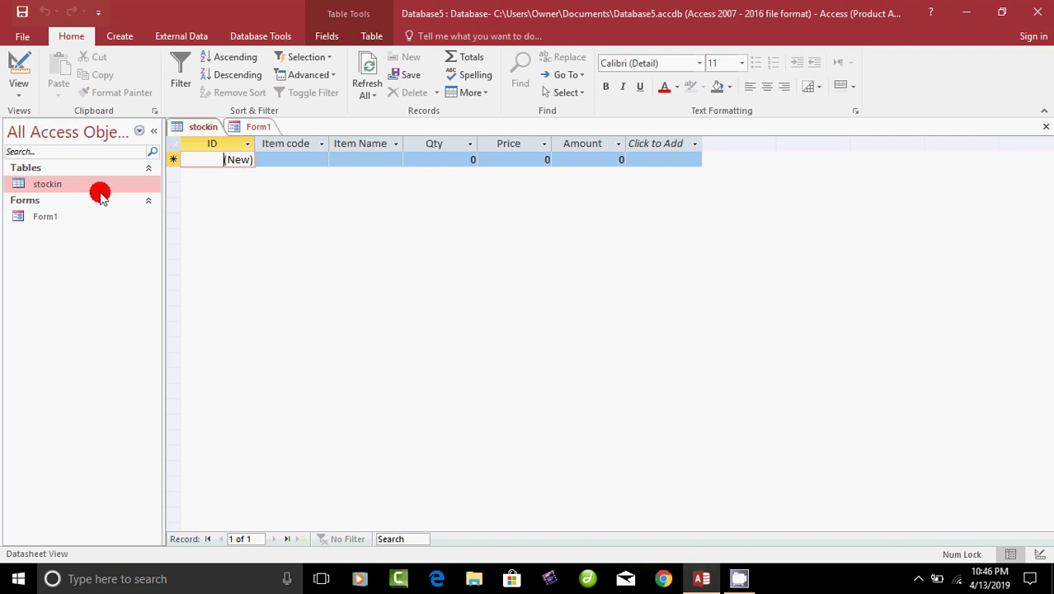
Close and reopen the stockin table's datasheet to check the records entered through the form.
click(1045, 127)
click(49, 185)
double_click(50, 185)
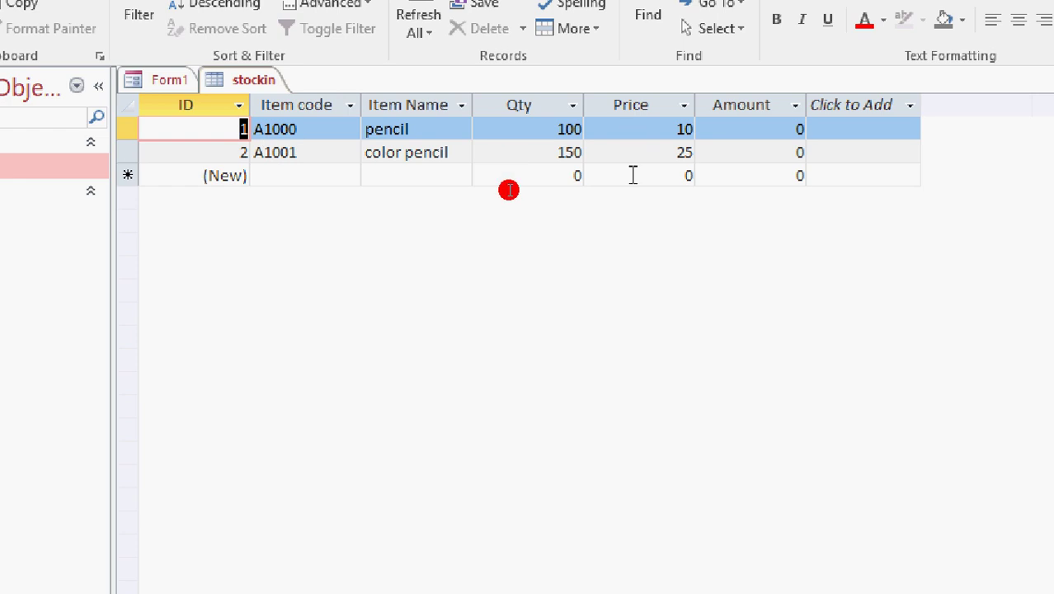
Return to Form1 and add a new record with item code A1003 and item name note.
click(0, 216)
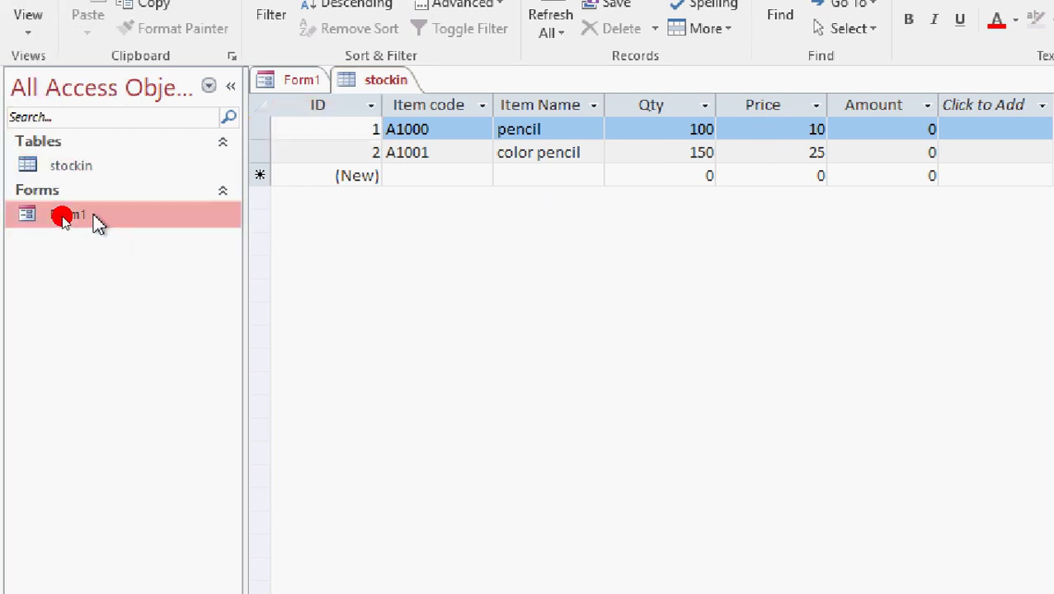
double_click(97, 221)
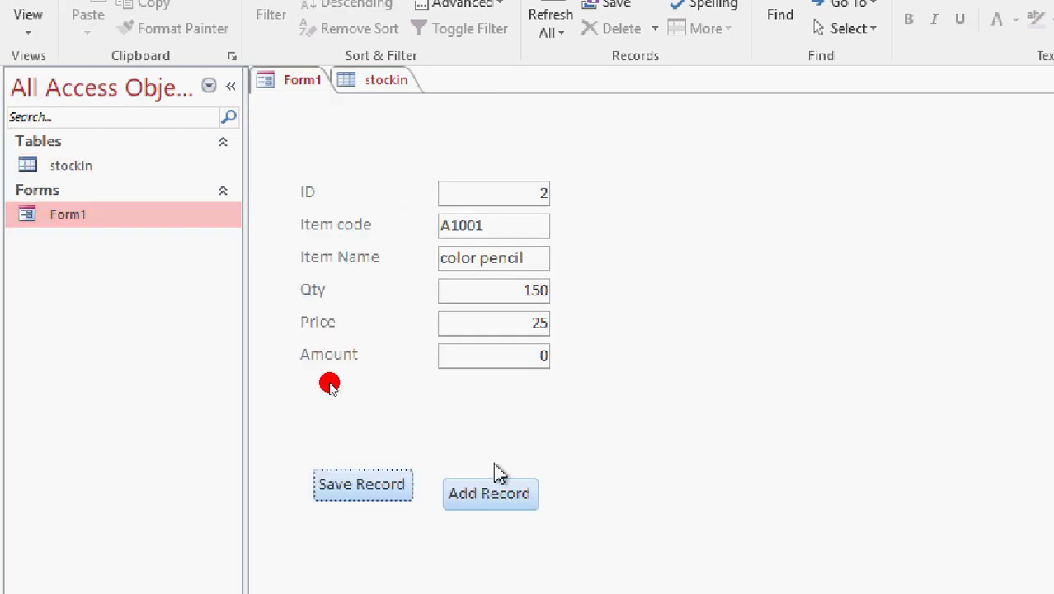
click(482, 493)
click(519, 224)
text(A1003)
key(Tab)
text(note)
key(Tab)
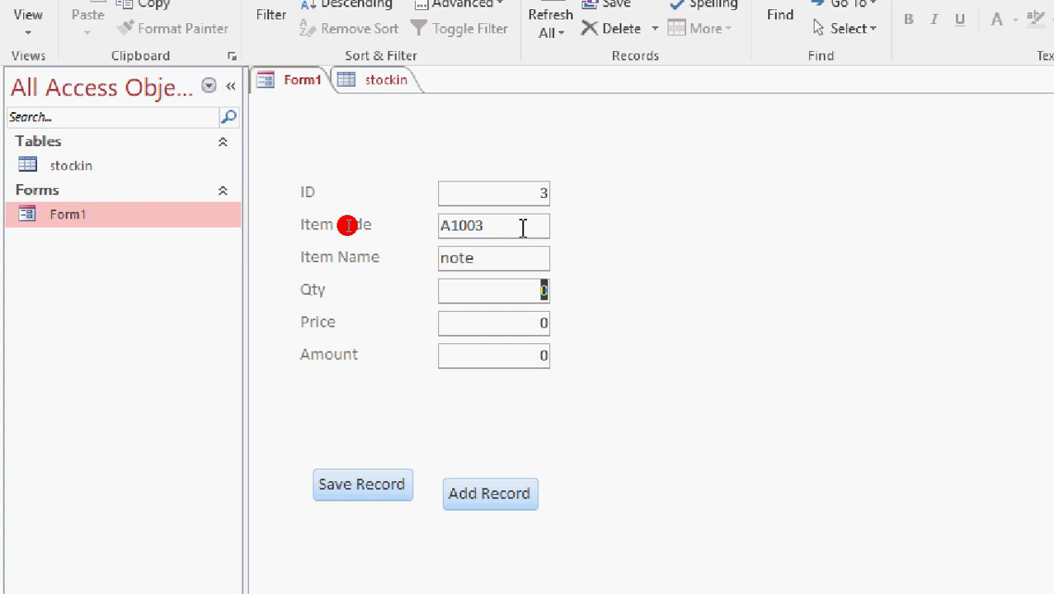
Set the note item's quantity to 200 and price to 40, and save the record.
text(200)
key(Tab)
text(40)
key(Tab)
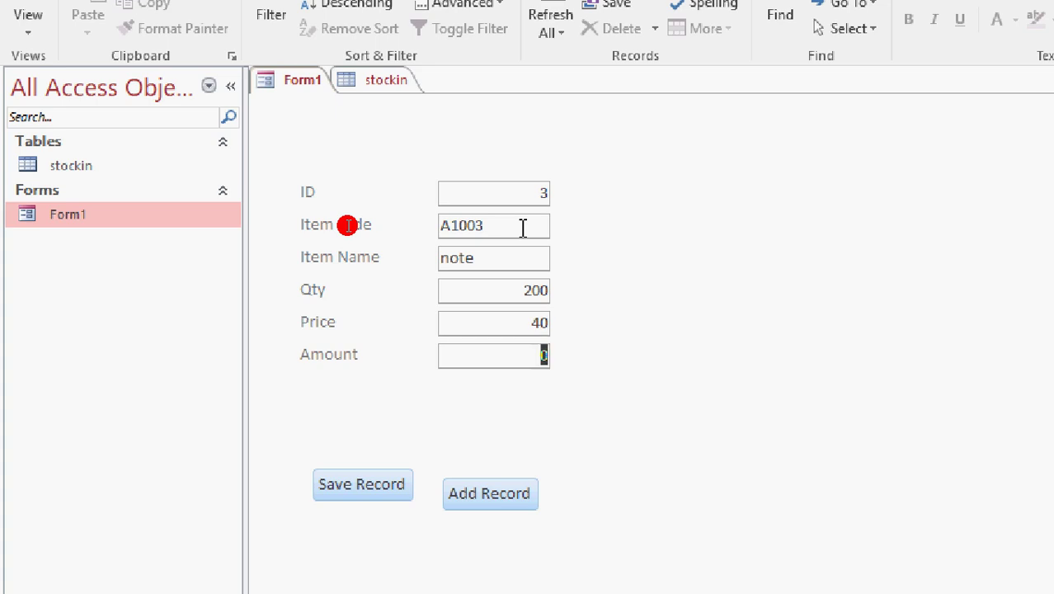
click(347, 495)
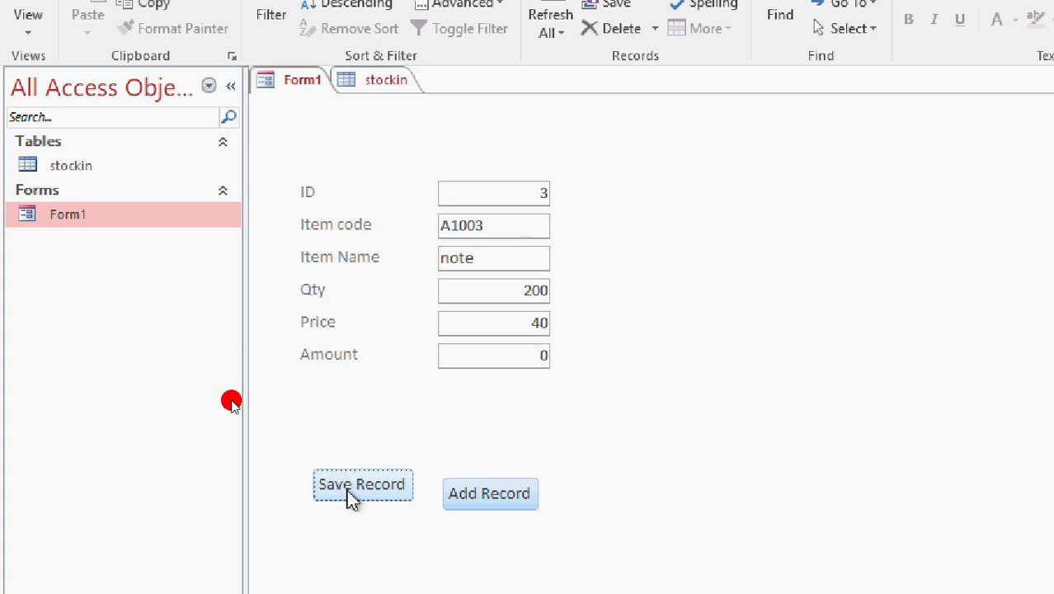
Close the outdated stockin datasheet and reopen it to check for the note record.
click(66, 171)
double_click(64, 169)
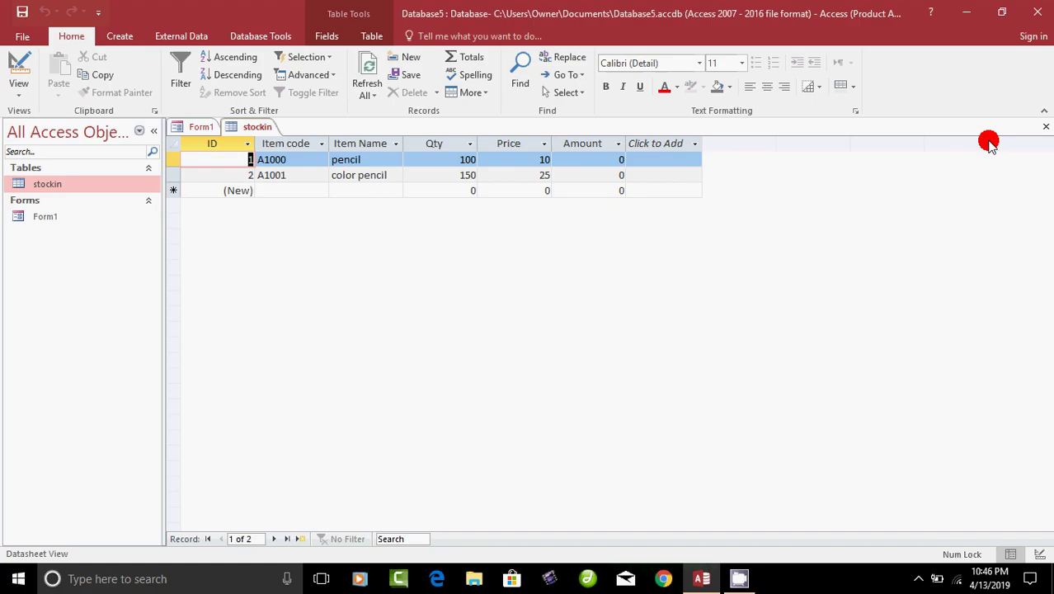
click(1046, 129)
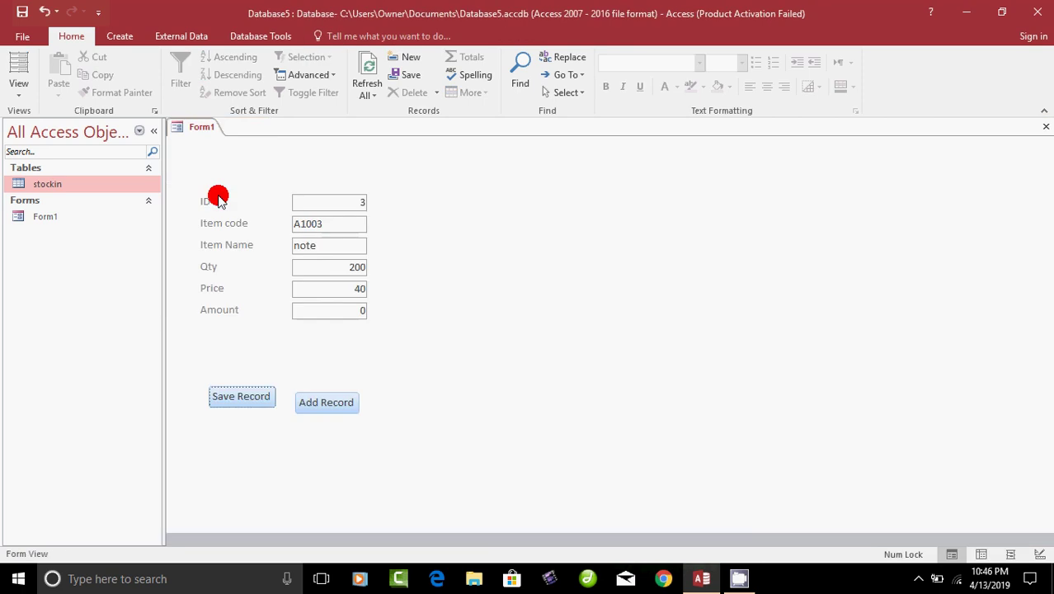
double_click(65, 189)
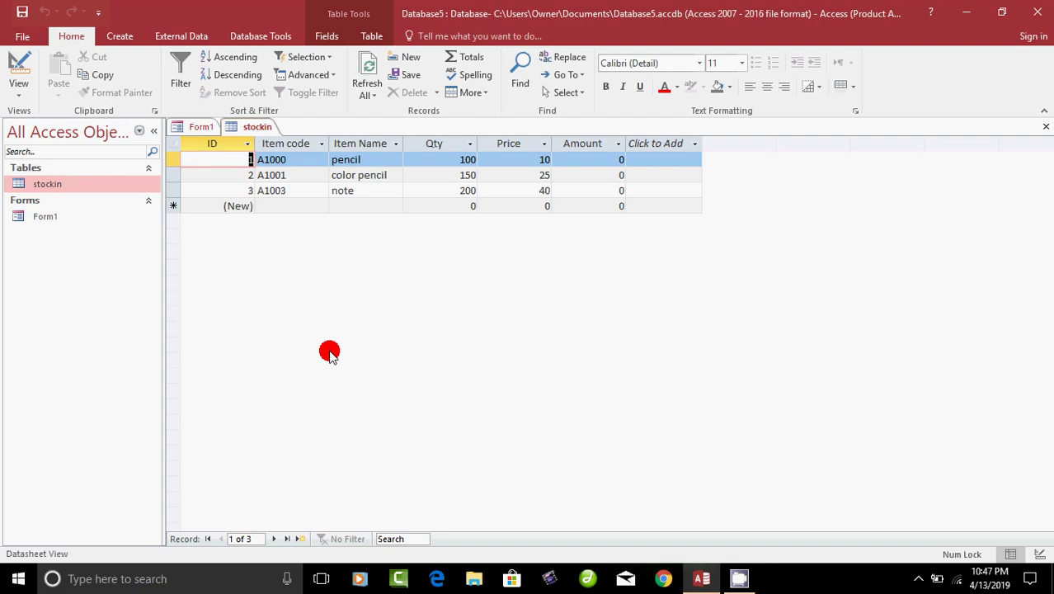
Create an automatic form from the stockin table and browse its records up to the third one.
click(121, 35)
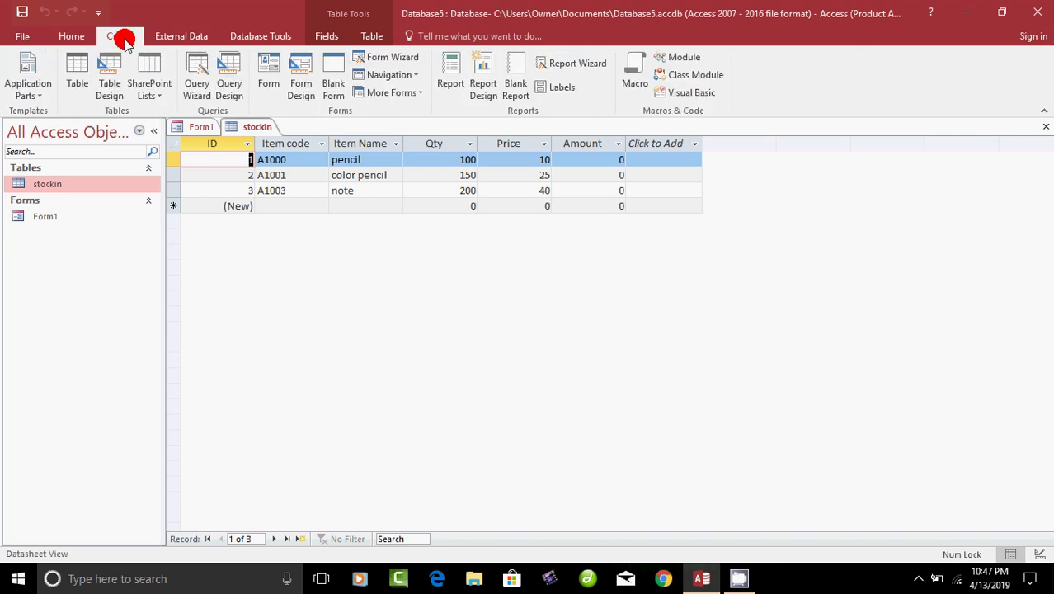
click(270, 79)
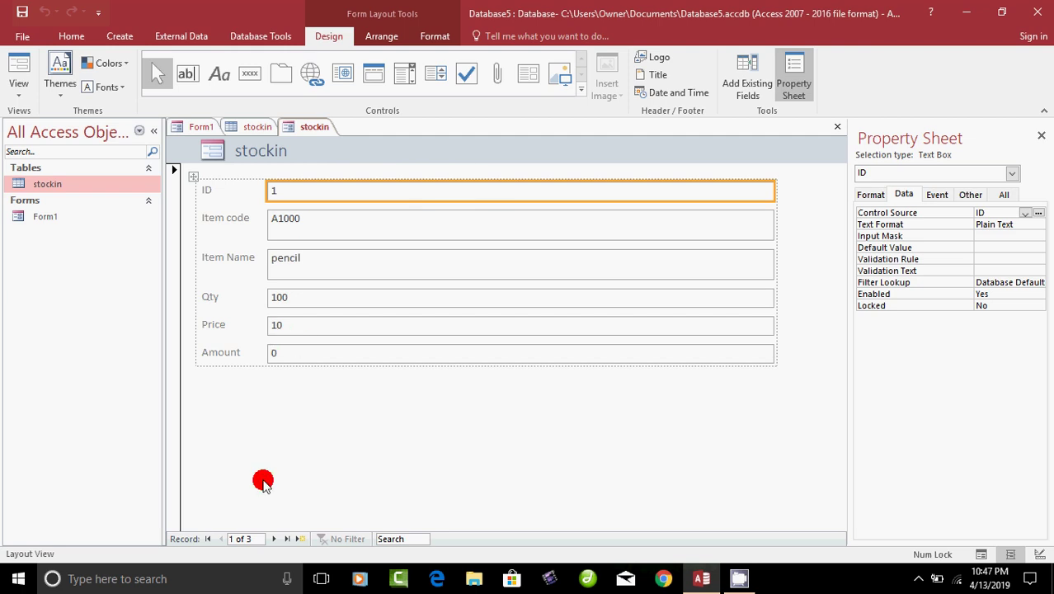
click(274, 539)
click(274, 539)
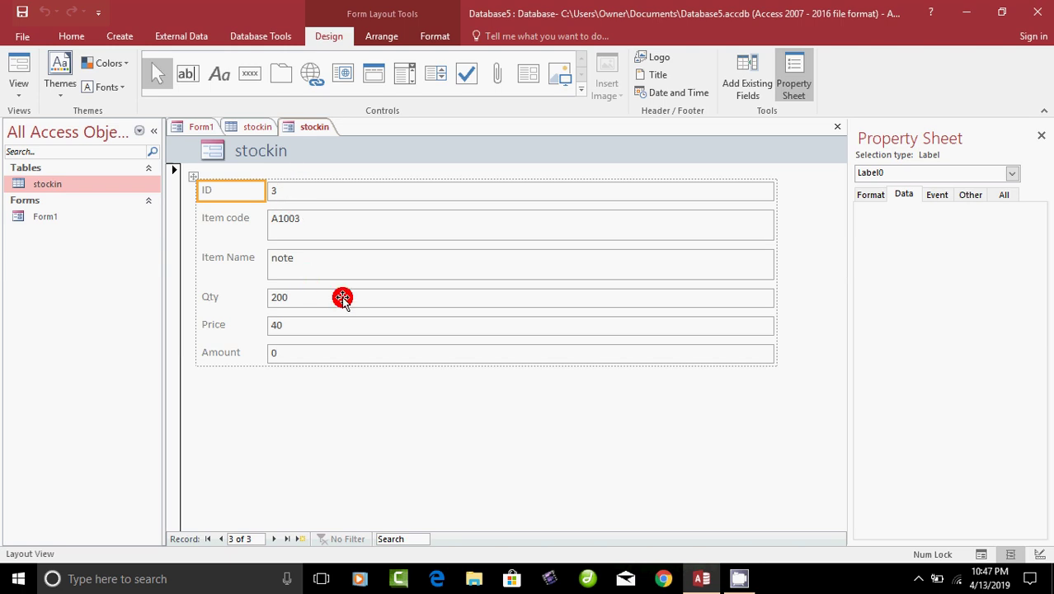
click(115, 38)
click(264, 79)
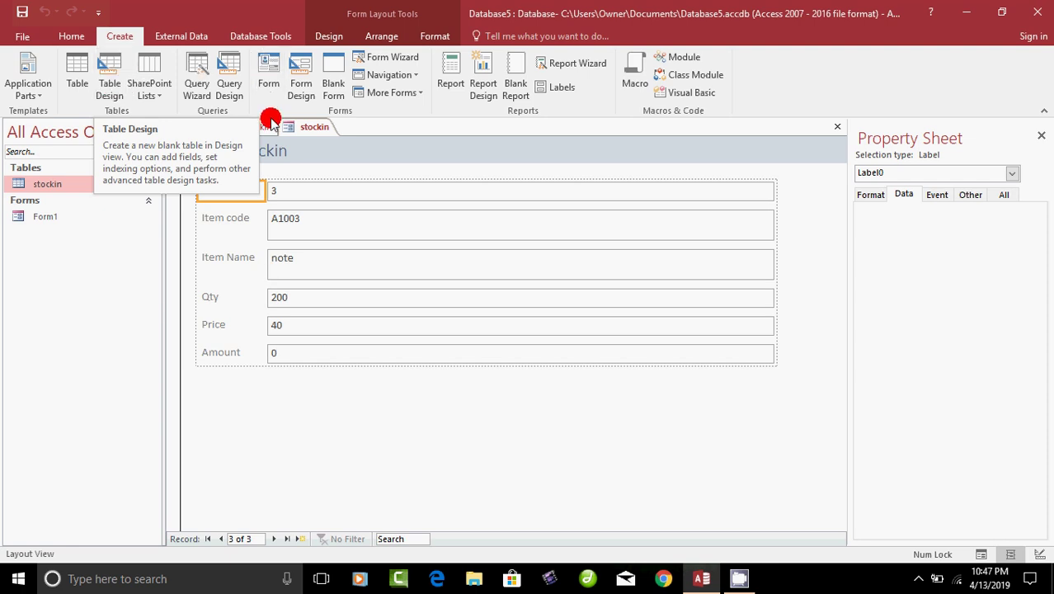
click(341, 424)
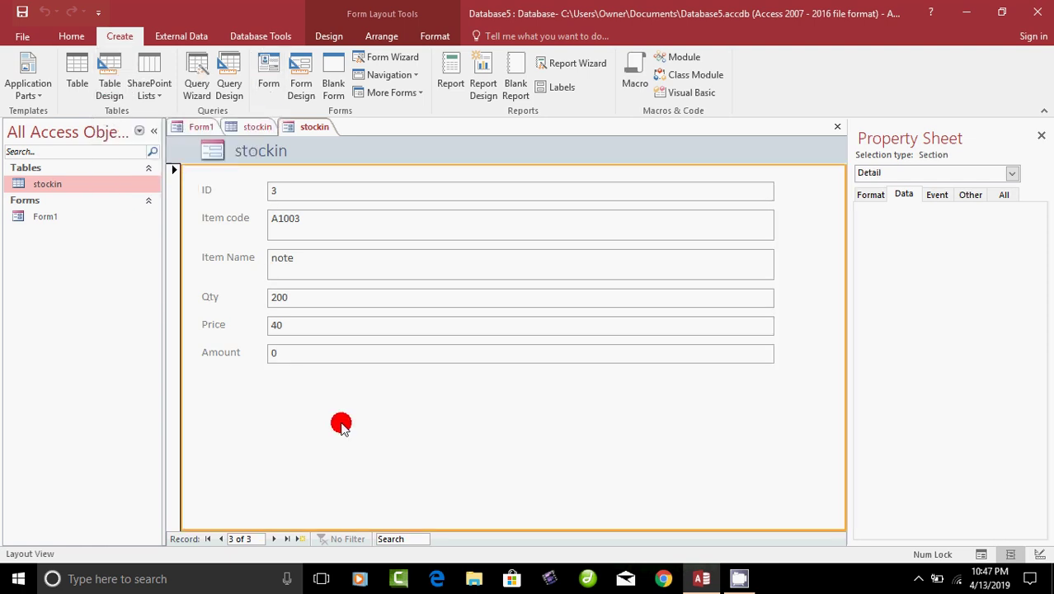